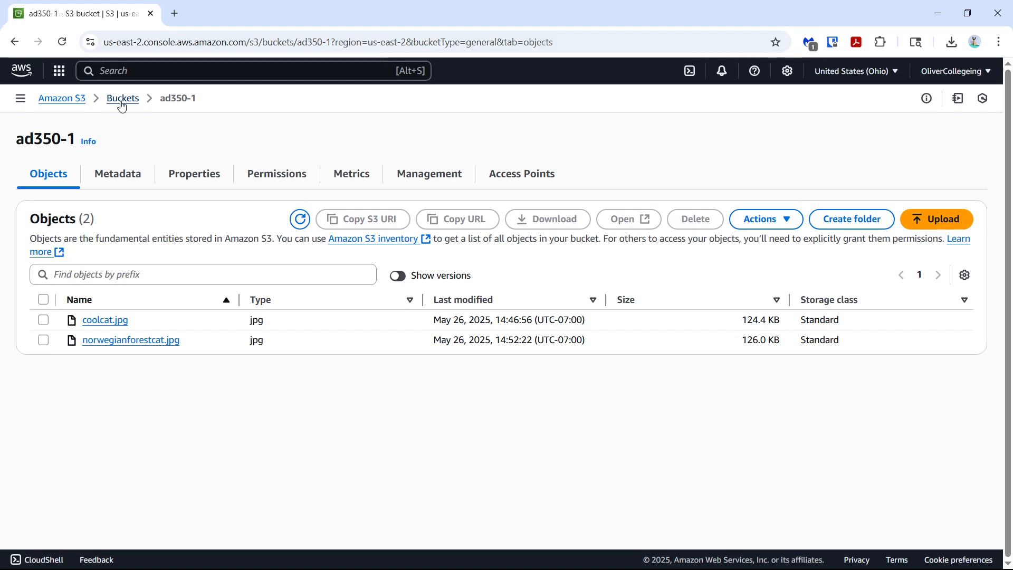
# Check the AWS Region of the ad350-1 bucket in the bucket list, and reopen the bucket
pyautogui.click(121, 104)
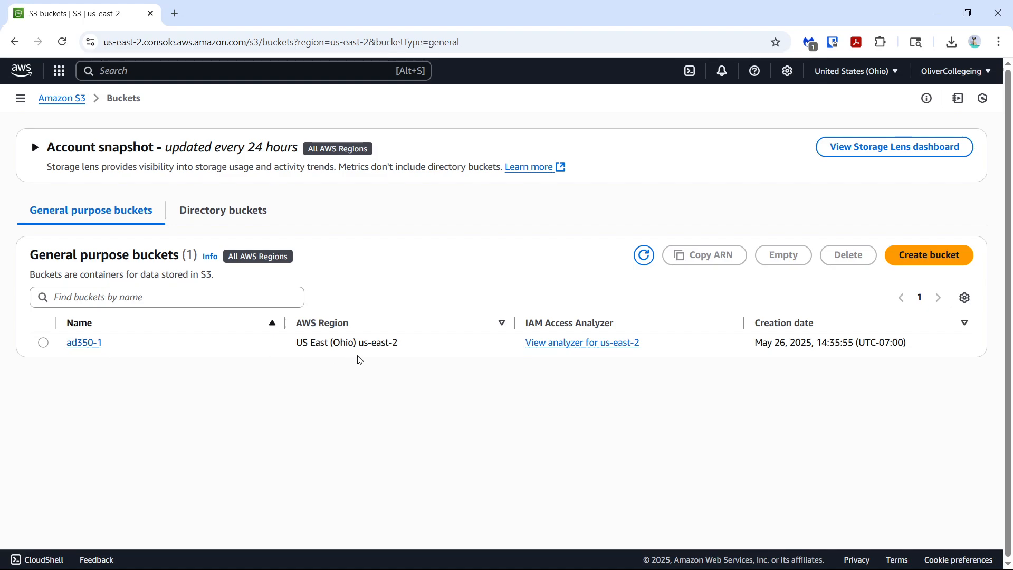
pyautogui.moveTo(295, 344); pyautogui.dragTo(423, 346)
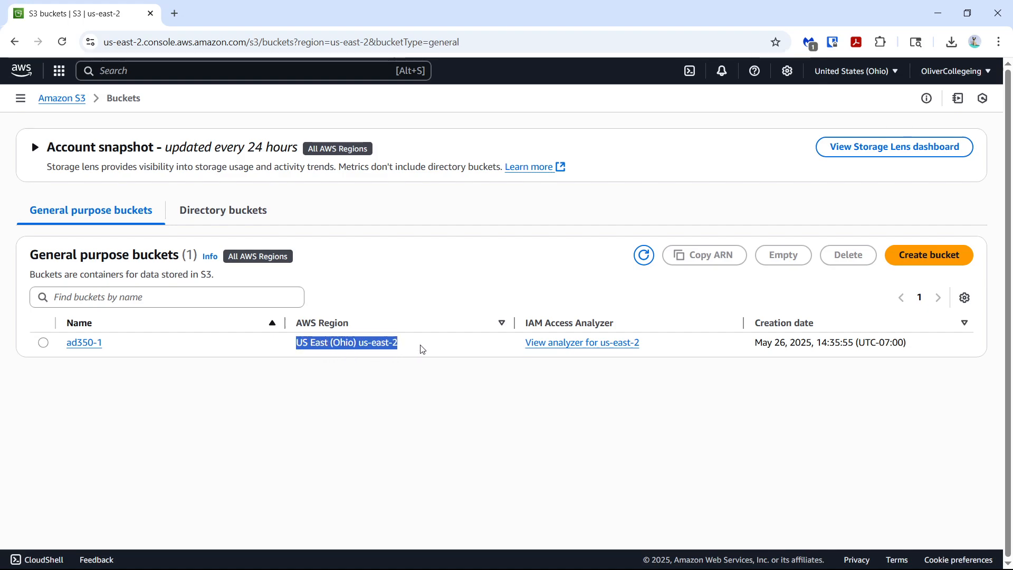
pyautogui.click(132, 347)
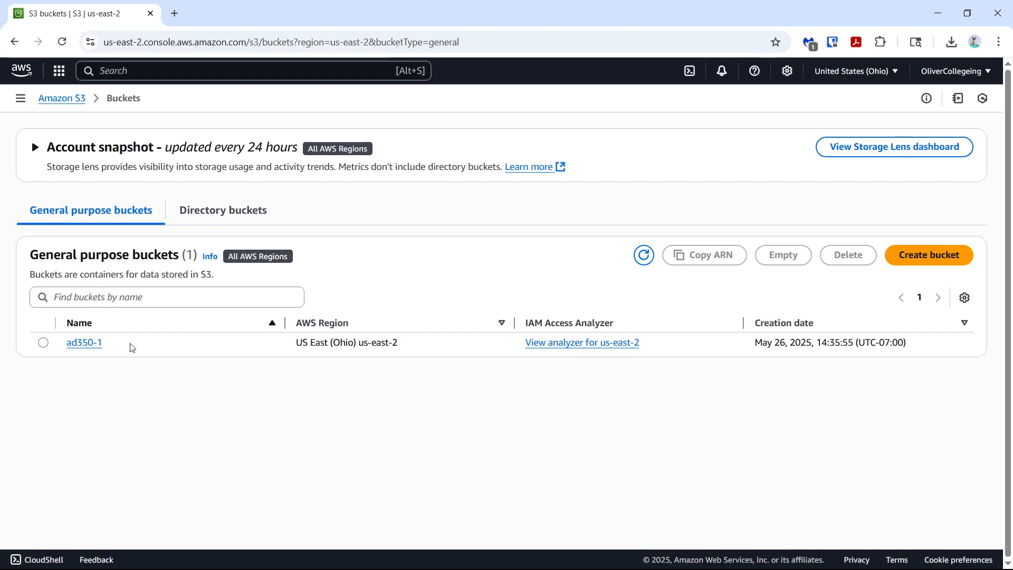
pyautogui.click(80, 343)
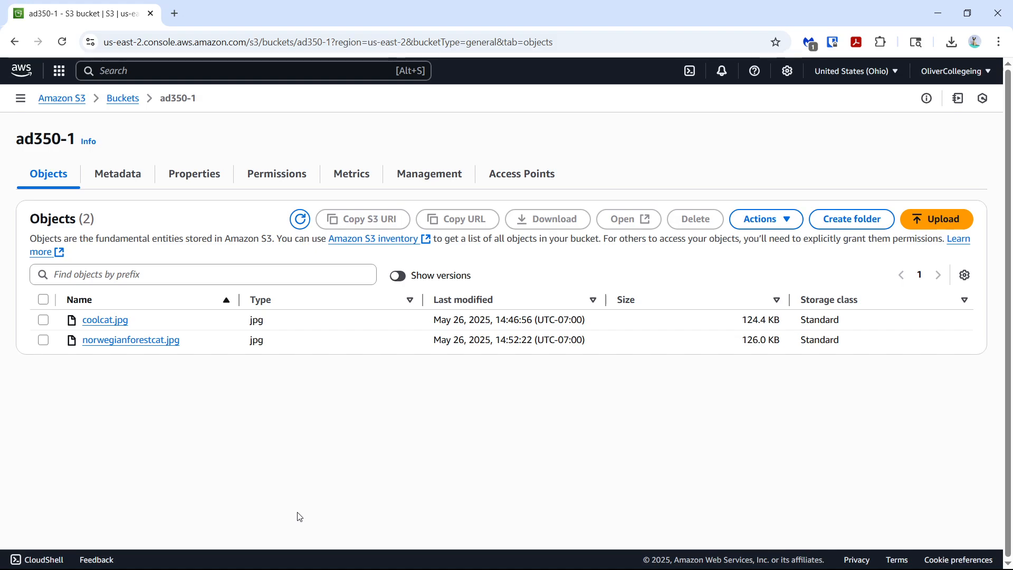
# Look through the ad350-1 bucket's metadata and properties, including its overview and versioning settings
pyautogui.click(137, 183)
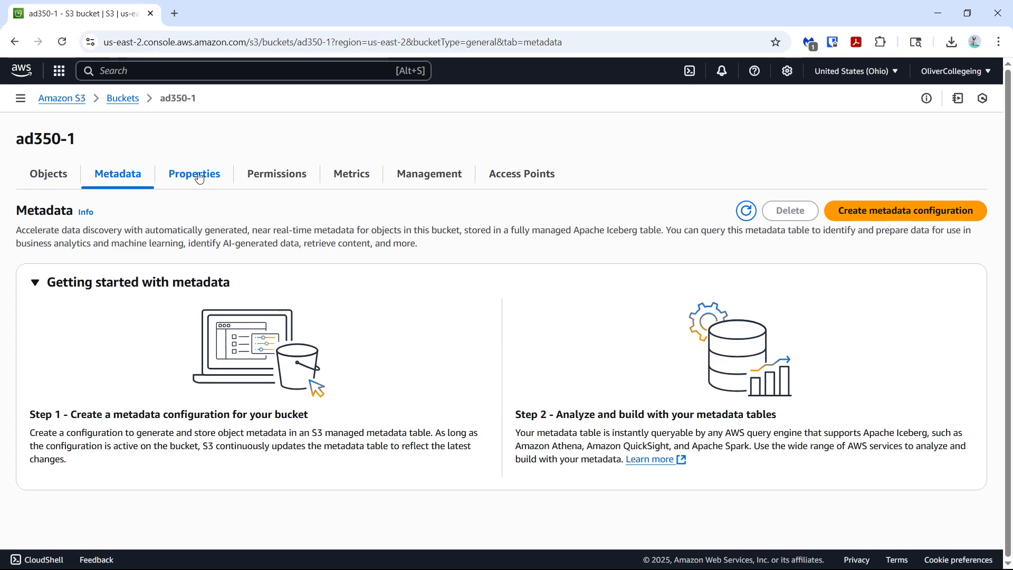
pyautogui.click(200, 178)
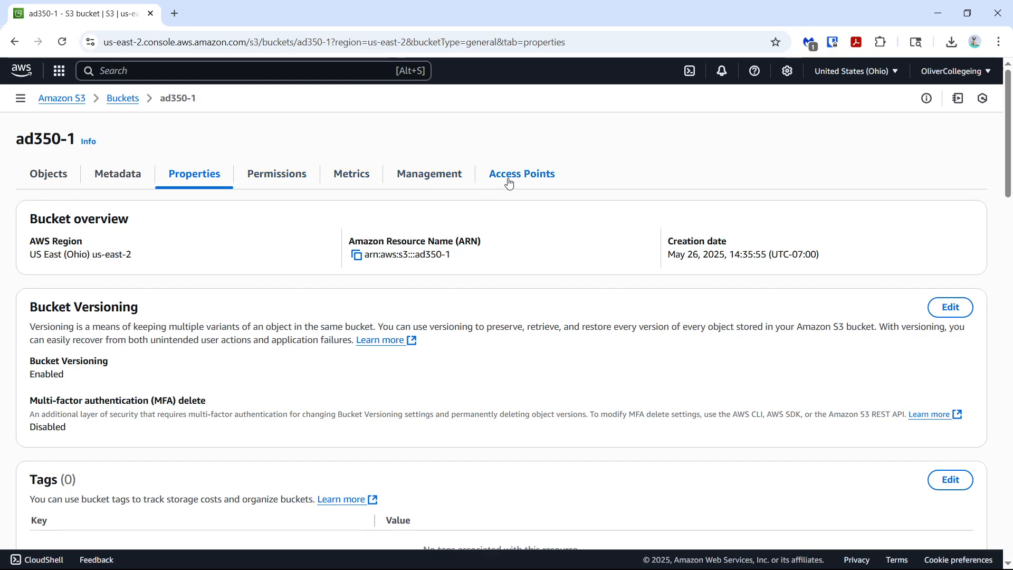
# Toggle Block all public access on and off in the bucket's permission settings, and leave without saving
pyautogui.click(272, 172)
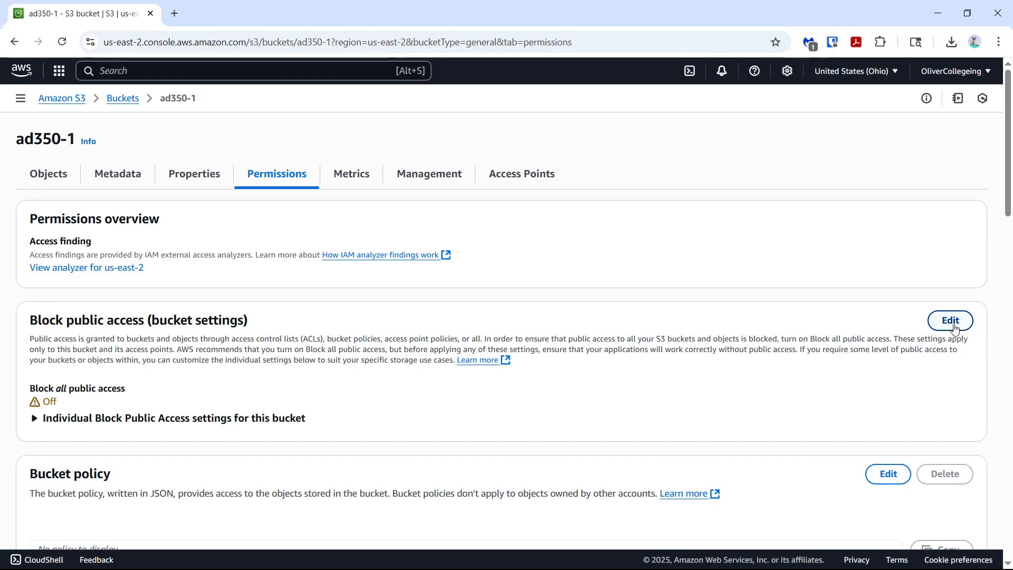
pyautogui.click(955, 327)
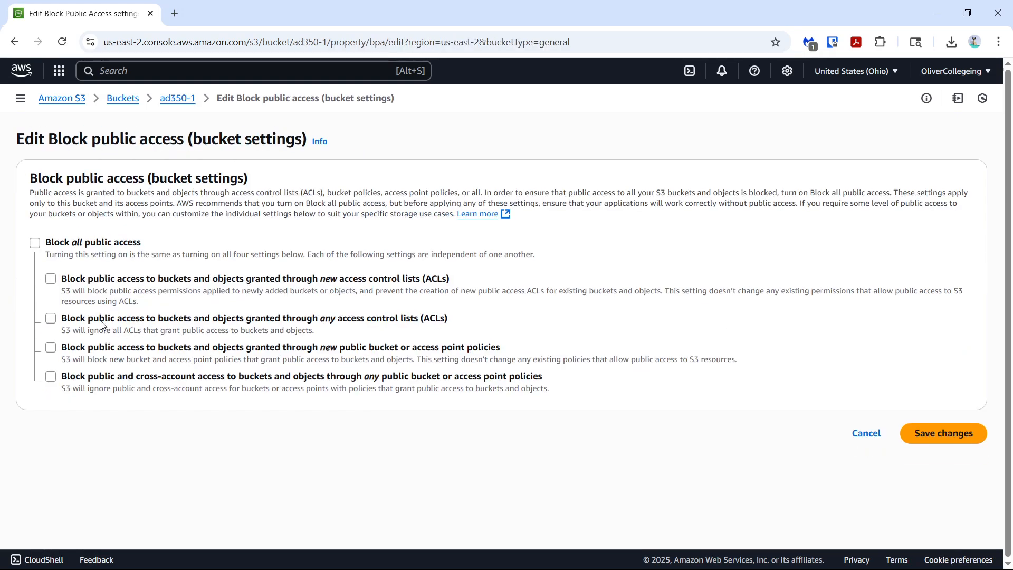
pyautogui.click(39, 246)
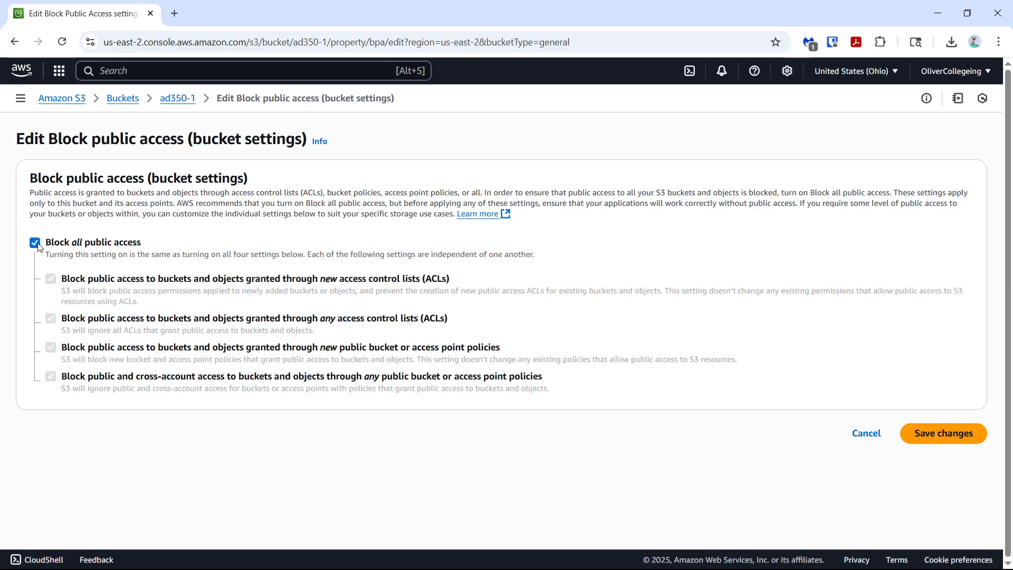
pyautogui.click(39, 247)
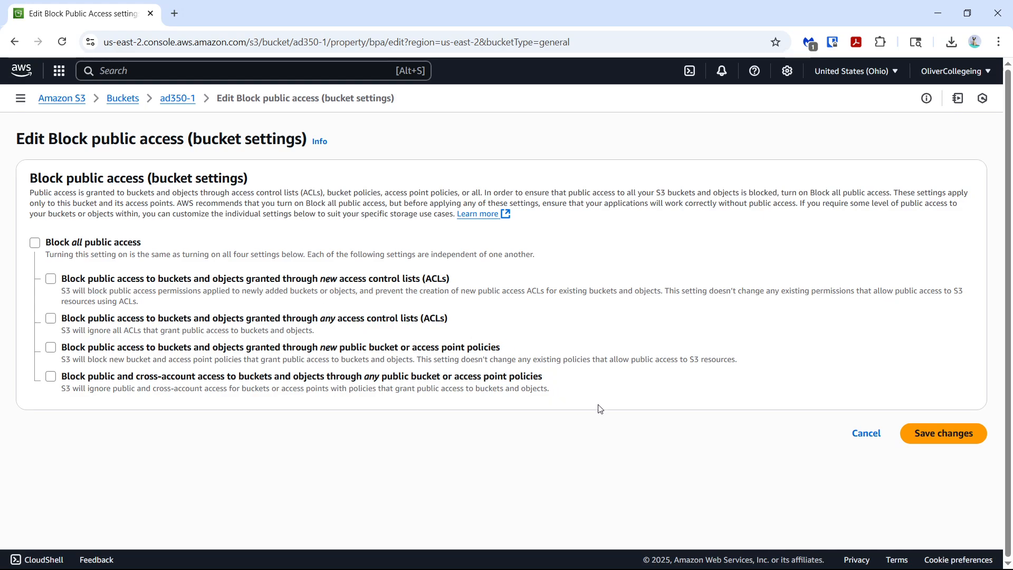
pyautogui.click(874, 440)
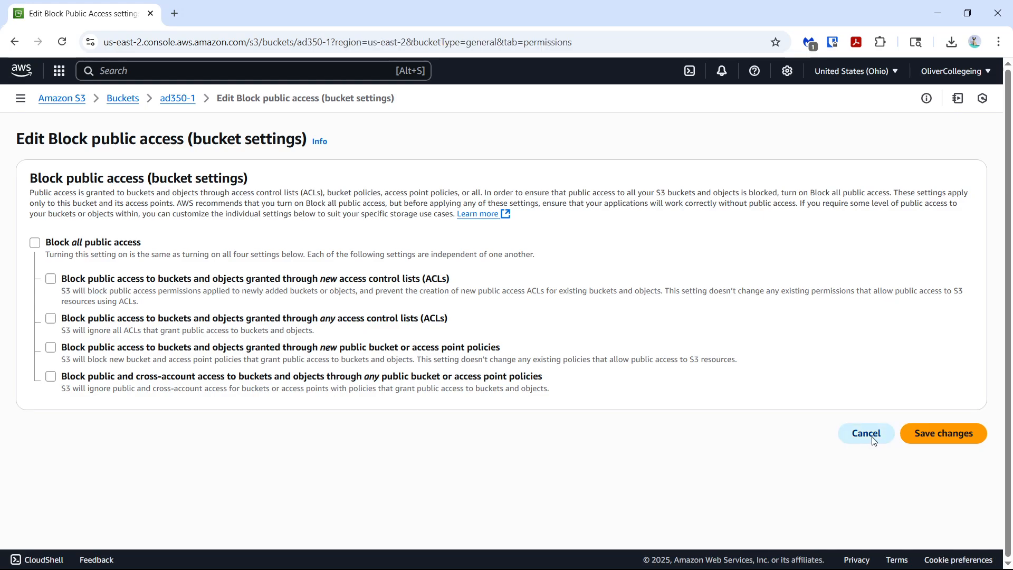
# Examine the bucket's permission sections: bucket policy, Object Ownership, access control list and cross-origin resource sharing
pyautogui.scroll(-5, 357, 356)
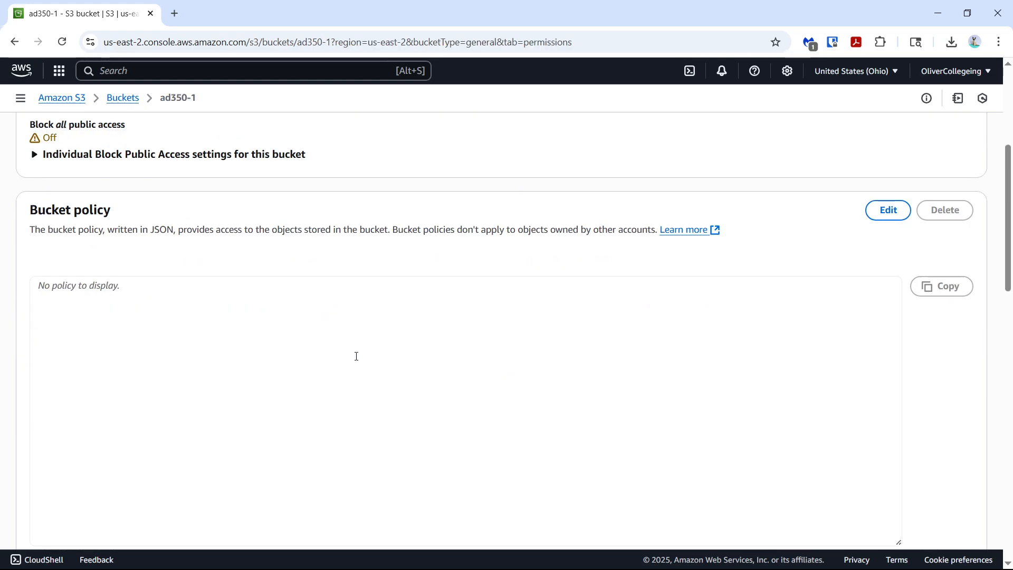
pyautogui.scroll(-10, 363, 183)
pyautogui.scroll(10, 363, 184)
pyautogui.scroll(-3, 274, 359)
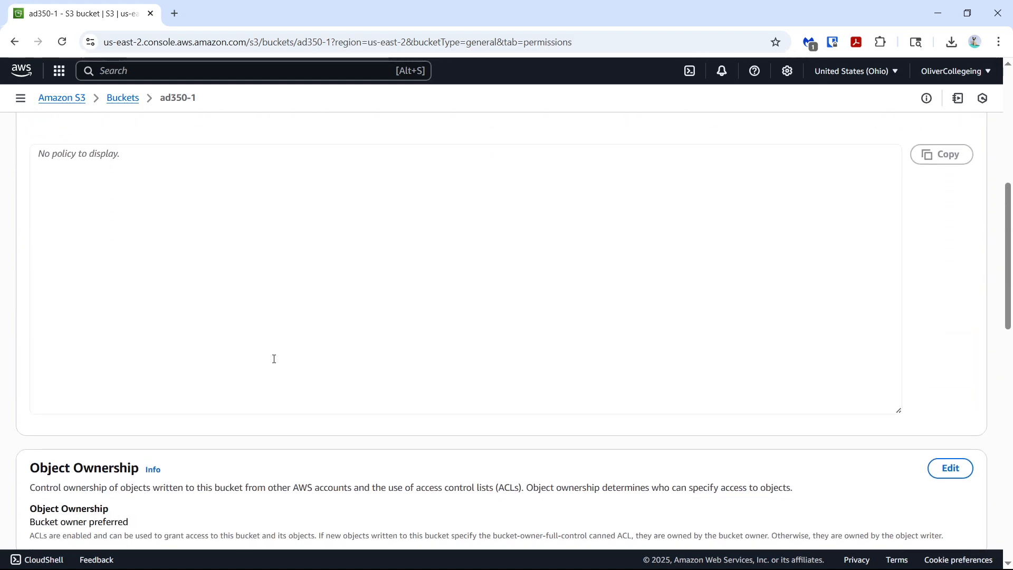
pyautogui.scroll(-4, 251, 253)
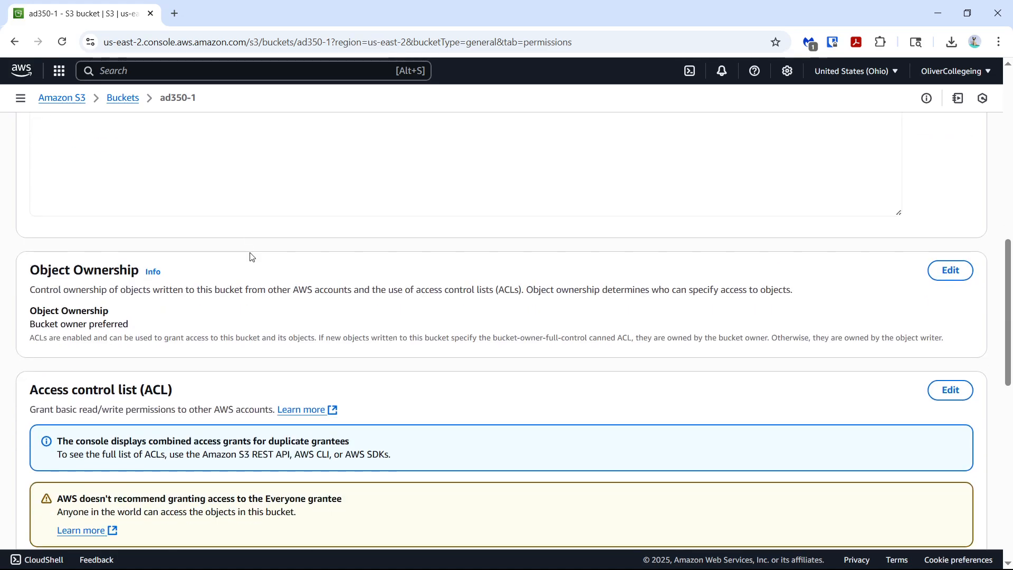
pyautogui.scroll(-10, 251, 257)
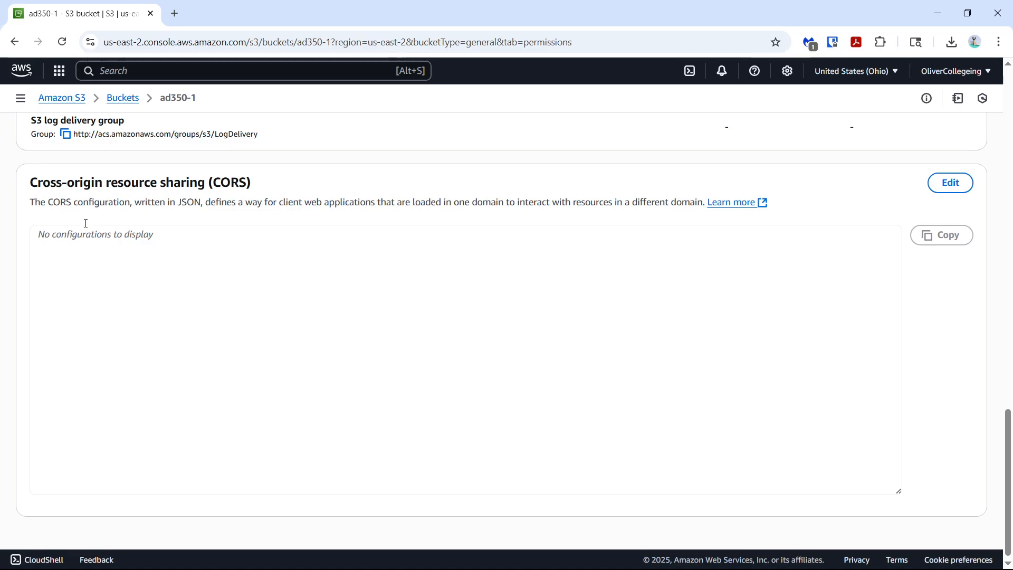
pyautogui.scroll(10, 420, 250)
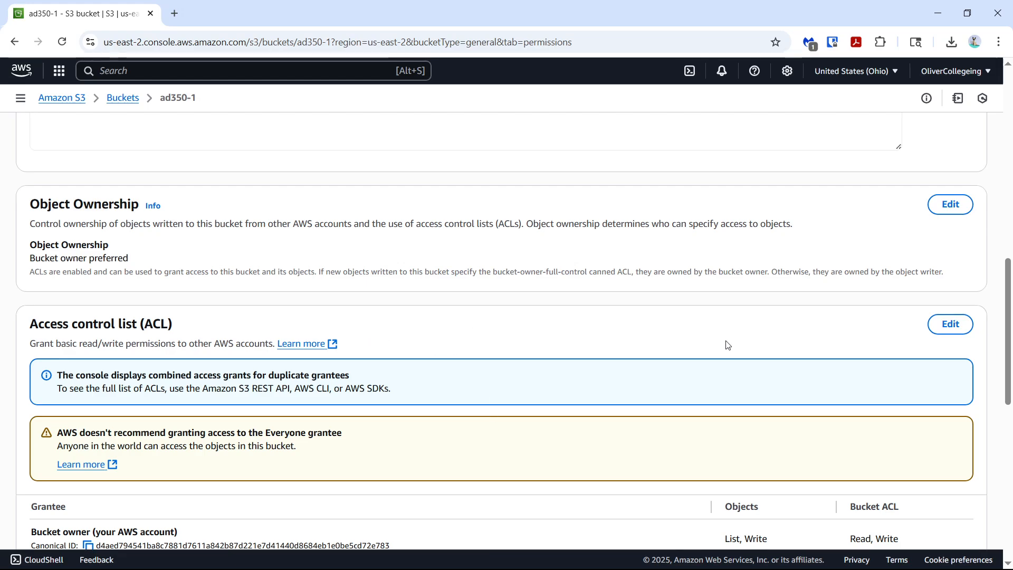
pyautogui.scroll(15, 726, 343)
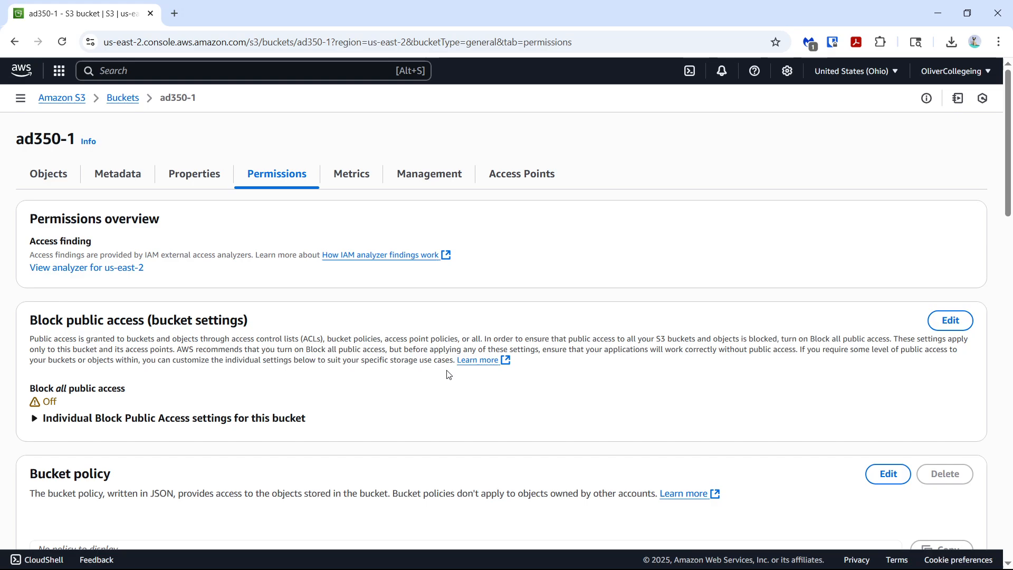
pyautogui.scroll(-14, 174, 388)
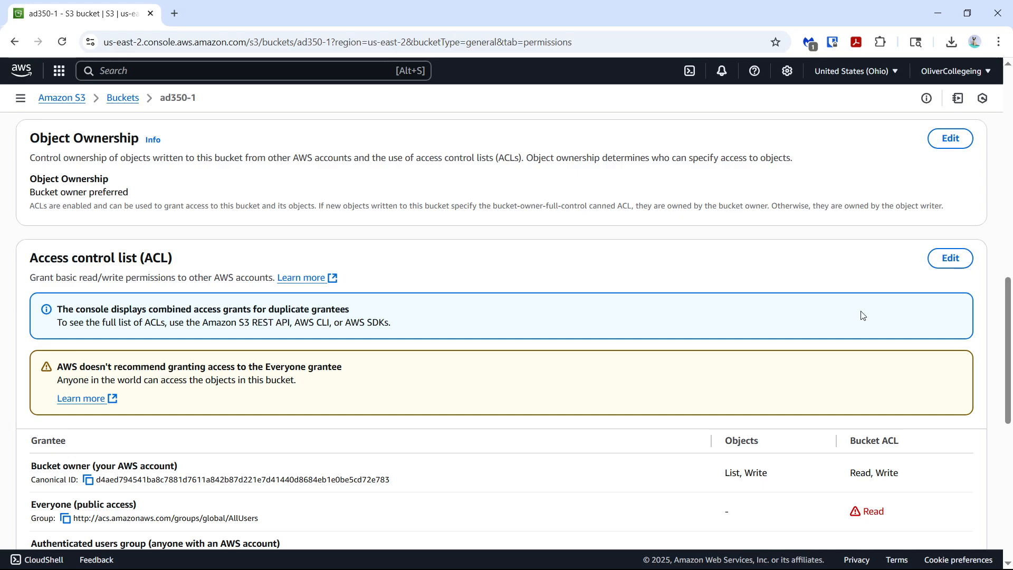
# Open the bucket's access control list for editing, review the permissions for each grantee, and cancel without saving
pyautogui.click(953, 260)
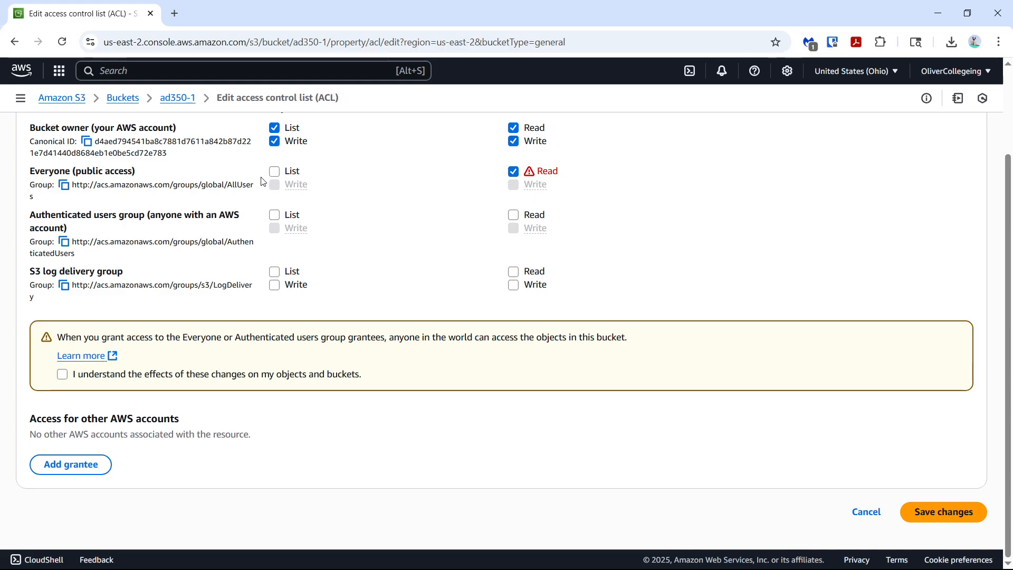
pyautogui.scroll(2, 326, 170)
pyautogui.scroll(-2, 327, 170)
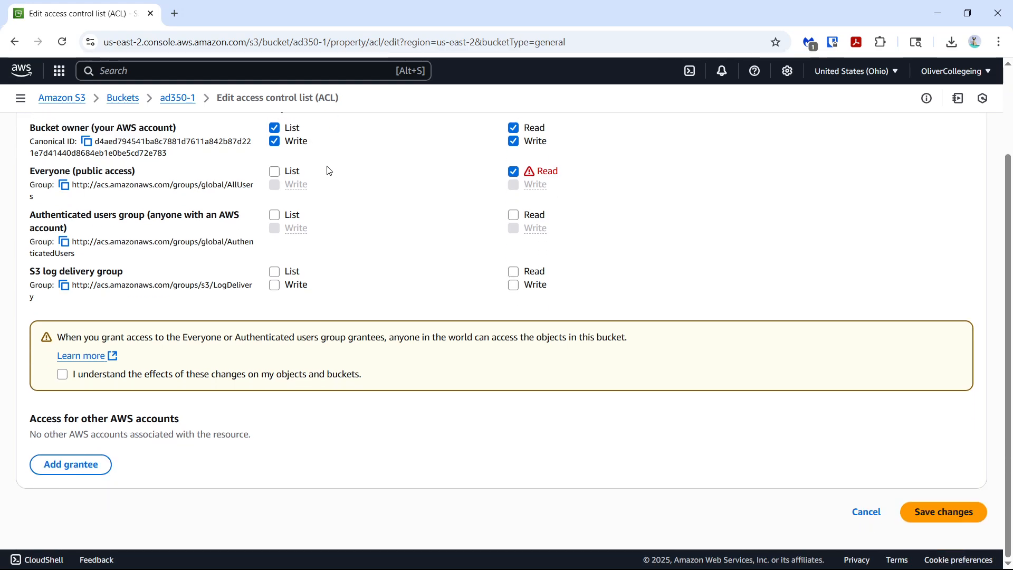
pyautogui.click(865, 520)
pyautogui.scroll(-15, 362, 448)
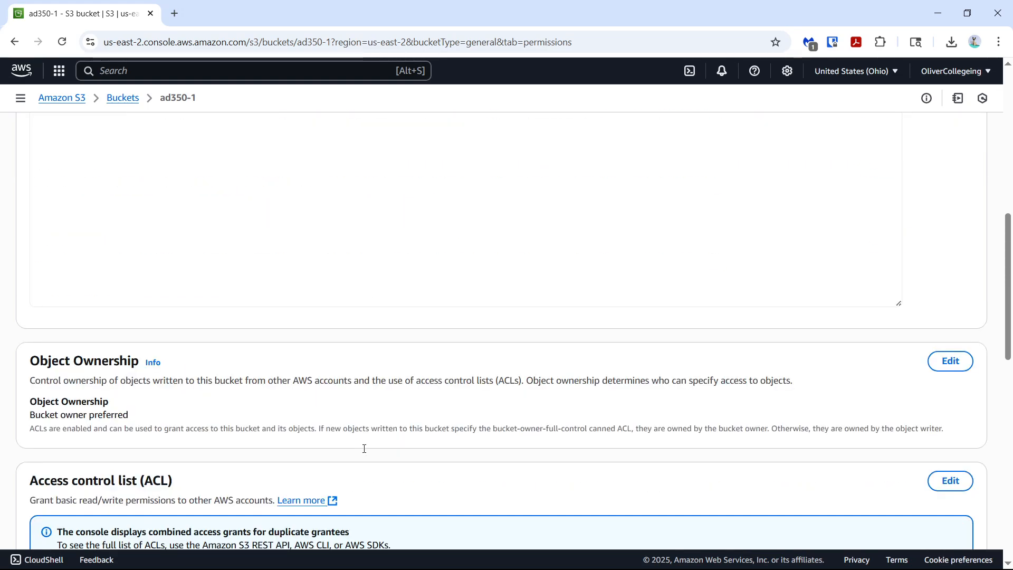
pyautogui.scroll(12, 365, 452)
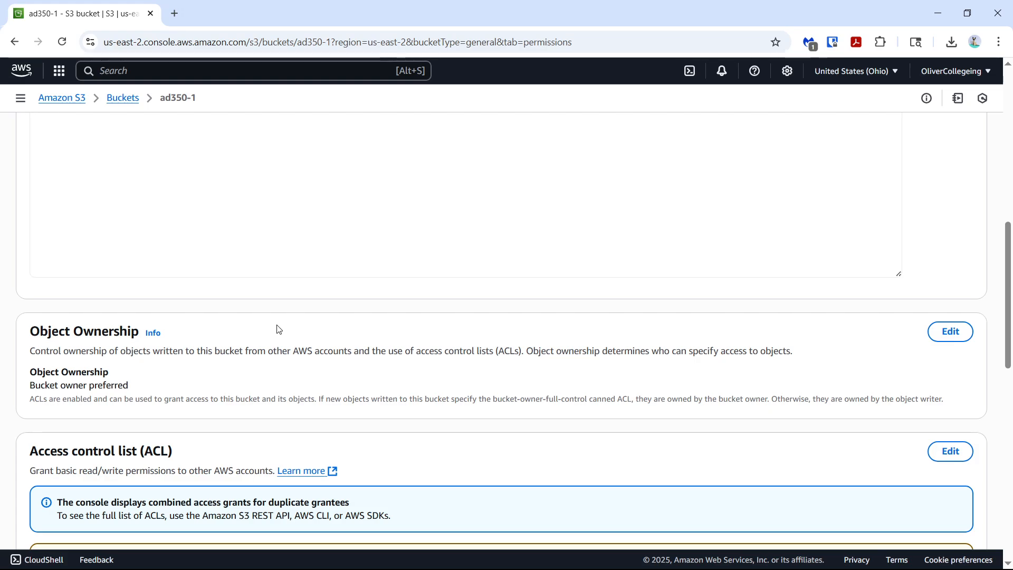
pyautogui.scroll(9, 279, 329)
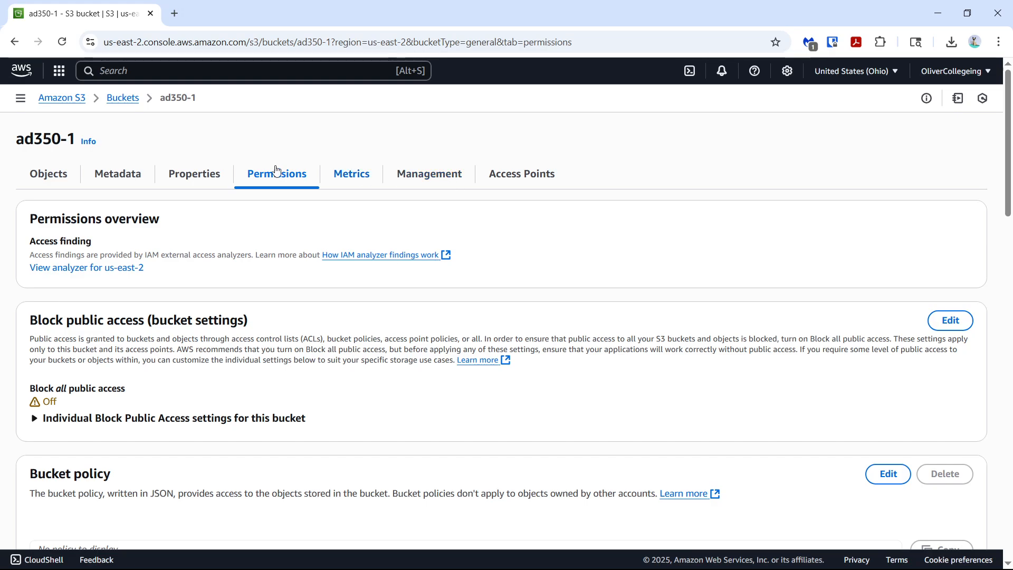
# Go through the bucket's objects, metadata, properties and permissions once more
pyautogui.click(50, 175)
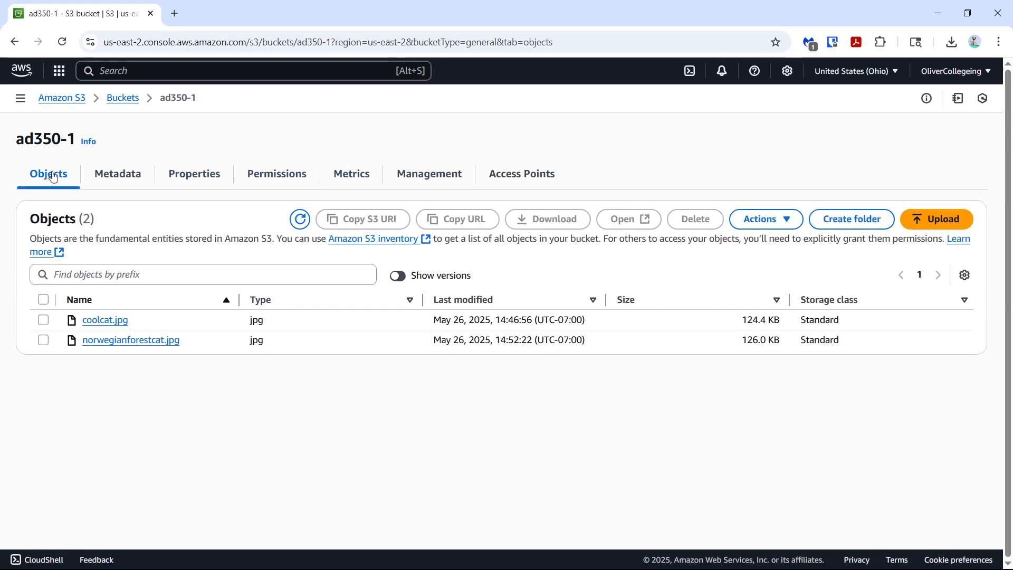
pyautogui.click(108, 179)
pyautogui.click(201, 174)
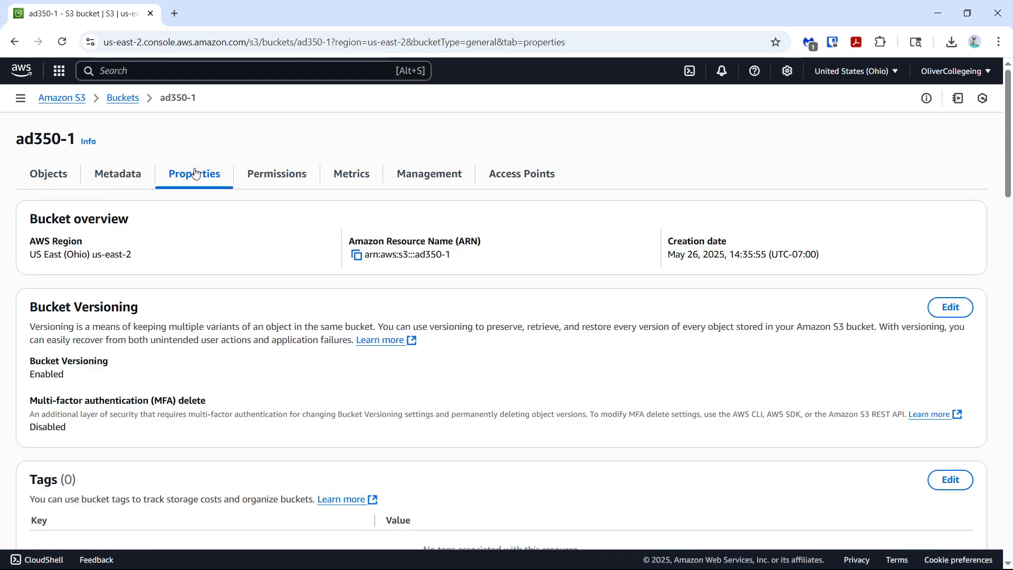
pyautogui.click(272, 175)
# Open the "bucket cleaning" lifecycle rule in the bucket's management settings and review its configuration and expiration actions
pyautogui.click(449, 178)
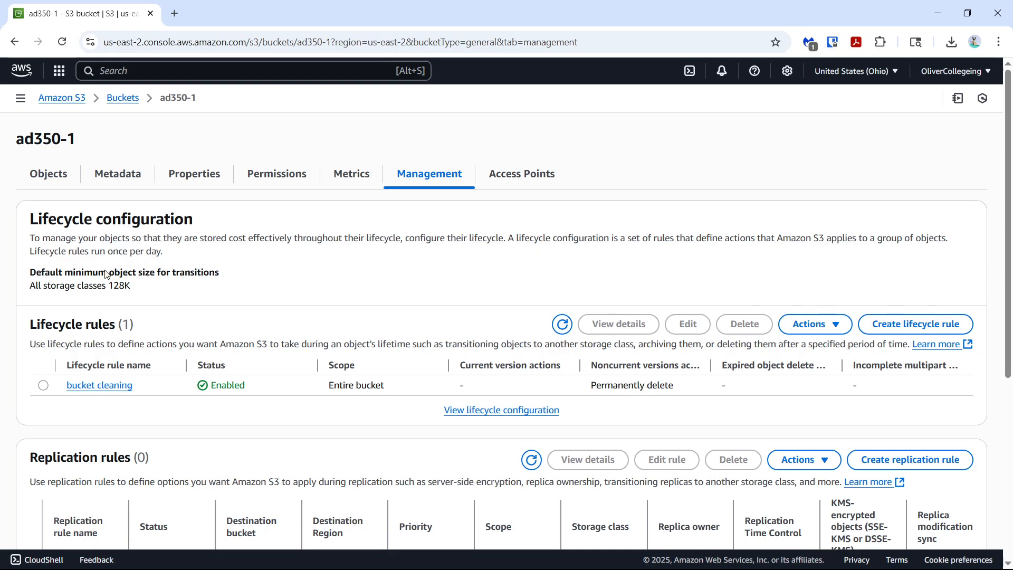
pyautogui.scroll(-1, 106, 274)
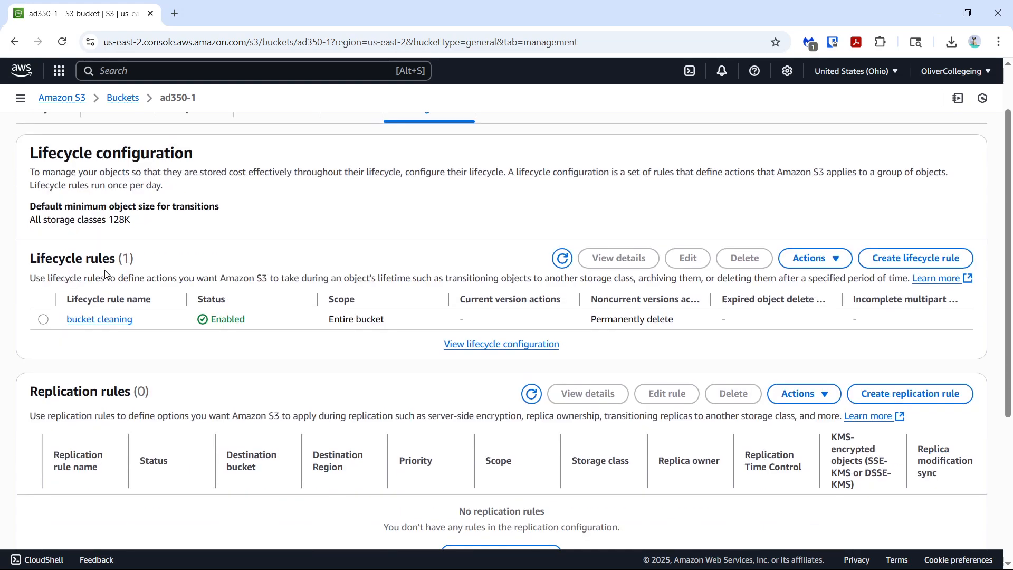
pyautogui.click(76, 322)
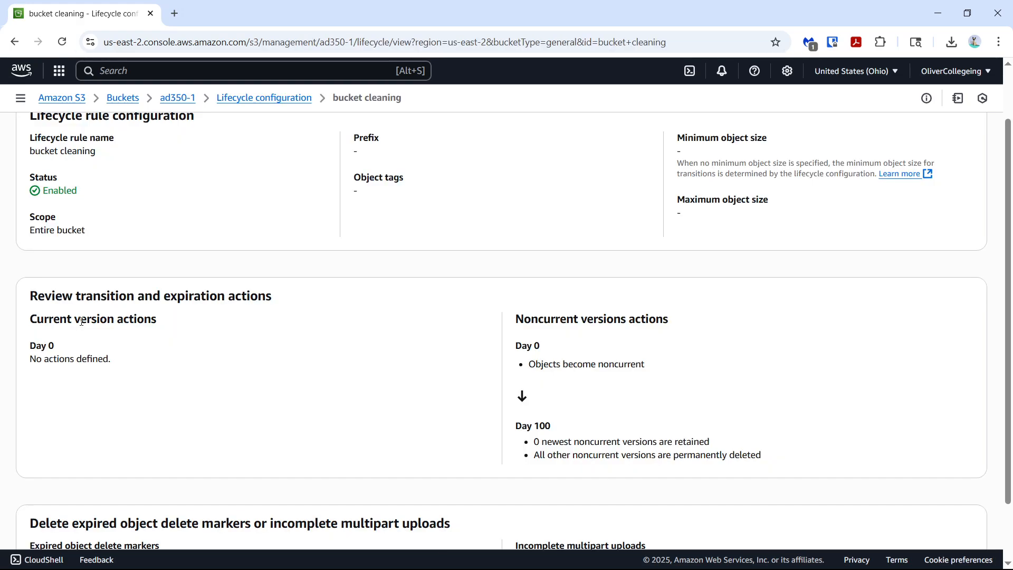
pyautogui.scroll(1, 81, 321)
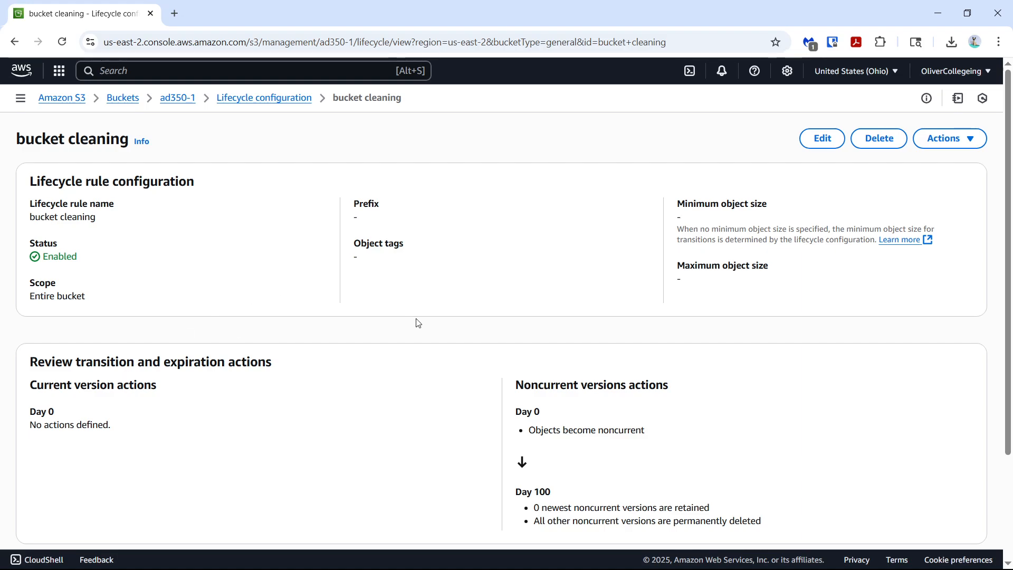
pyautogui.scroll(-1, 375, 330)
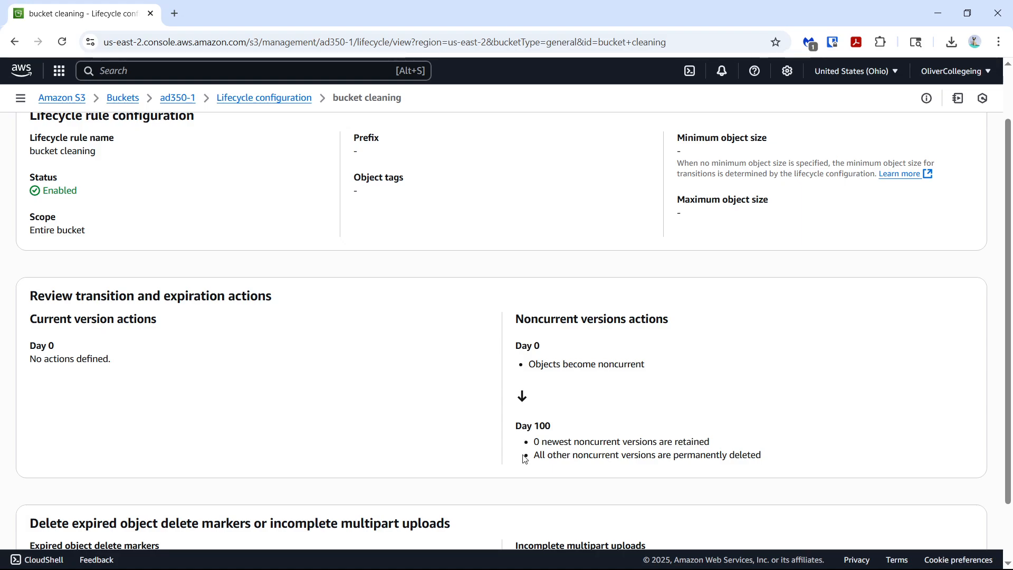
pyautogui.scroll(2, 525, 457)
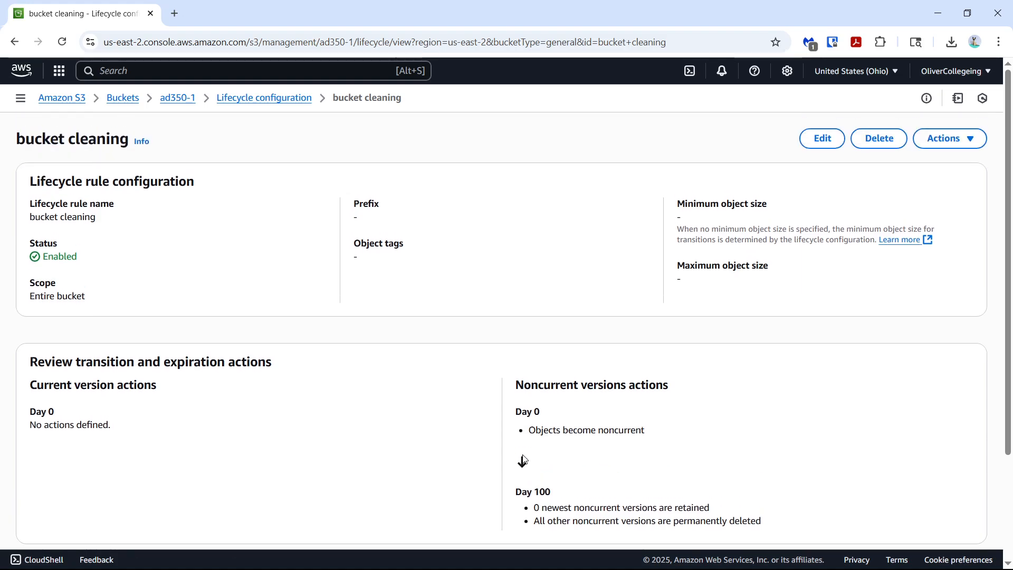
pyautogui.moveTo(363, 278); pyautogui.dragTo(341, 202)
pyautogui.click(341, 202)
# Open the "bucket cleaning" rule for editing and examine its scope, rule actions and noncurrent-version deletion settings
pyautogui.click(811, 142)
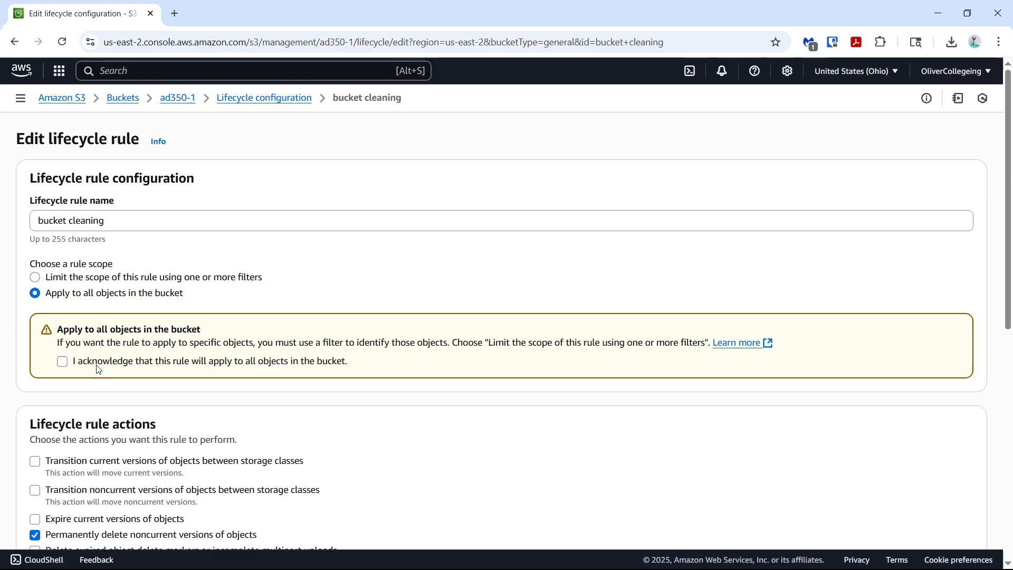
pyautogui.scroll(-1, 110, 358)
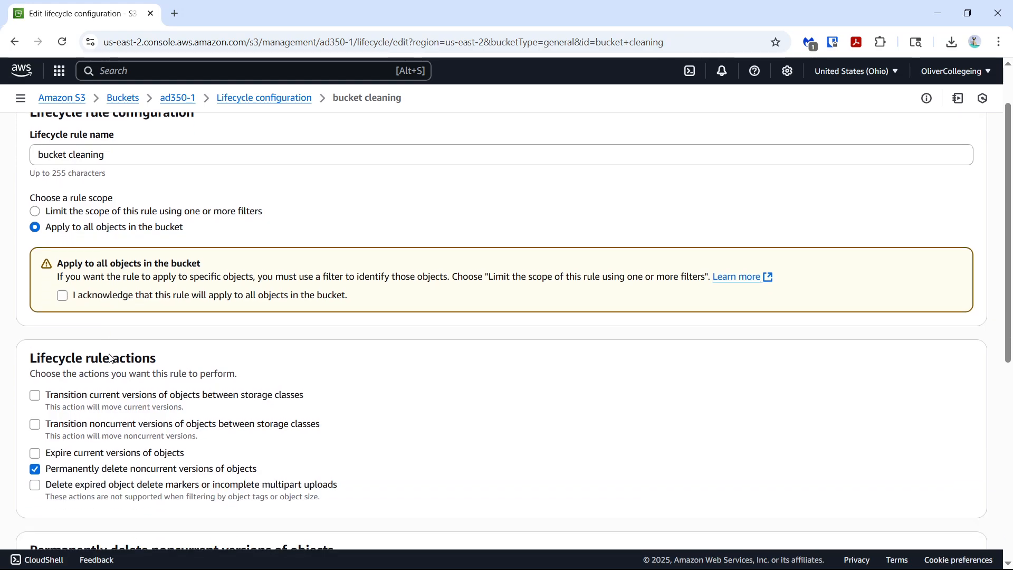
pyautogui.scroll(-5, 110, 354)
pyautogui.scroll(1, 110, 354)
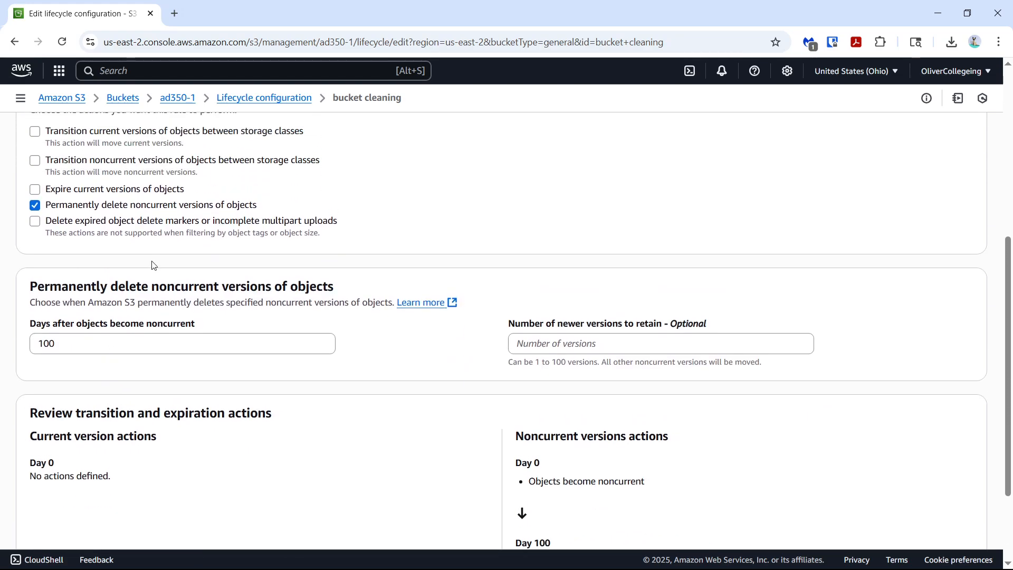
pyautogui.scroll(2, 171, 251)
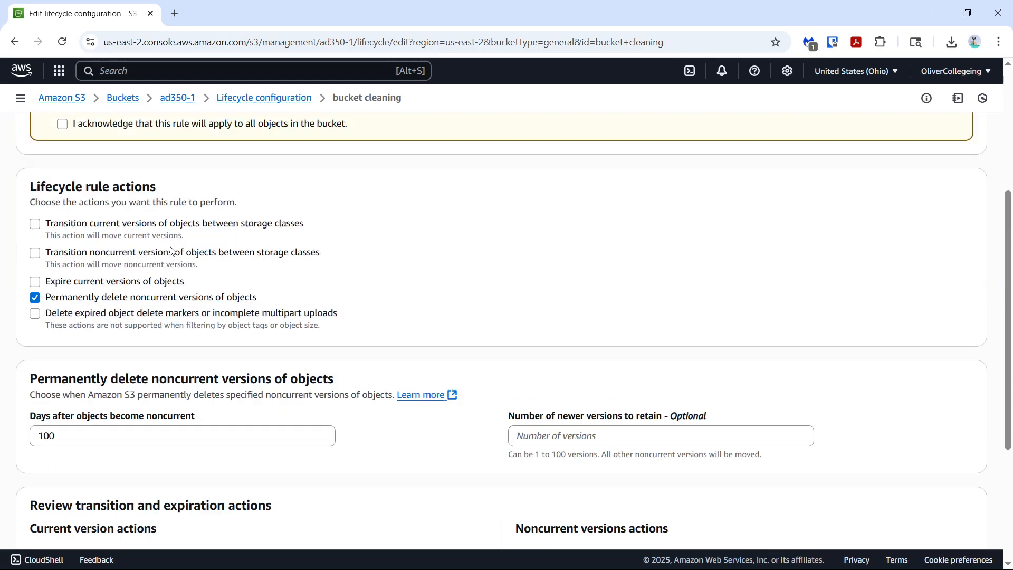
# Review the lifecycle rule's actions and noncurrent-version deletion timeline, and leave the rule editor without saving
pyautogui.scroll(1, 170, 250)
pyautogui.scroll(-5, 128, 306)
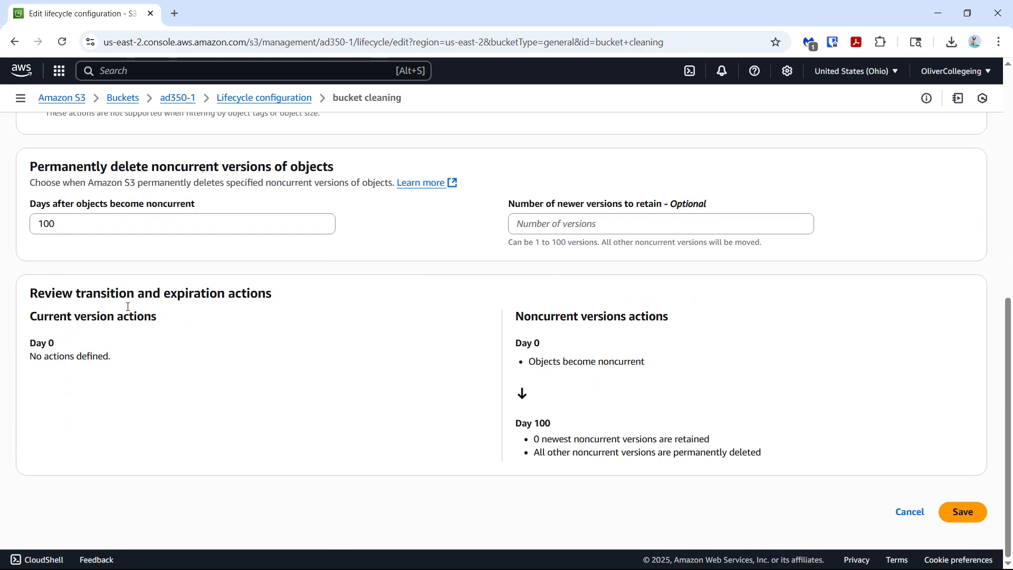
pyautogui.scroll(5, 127, 308)
pyautogui.scroll(-5, 127, 311)
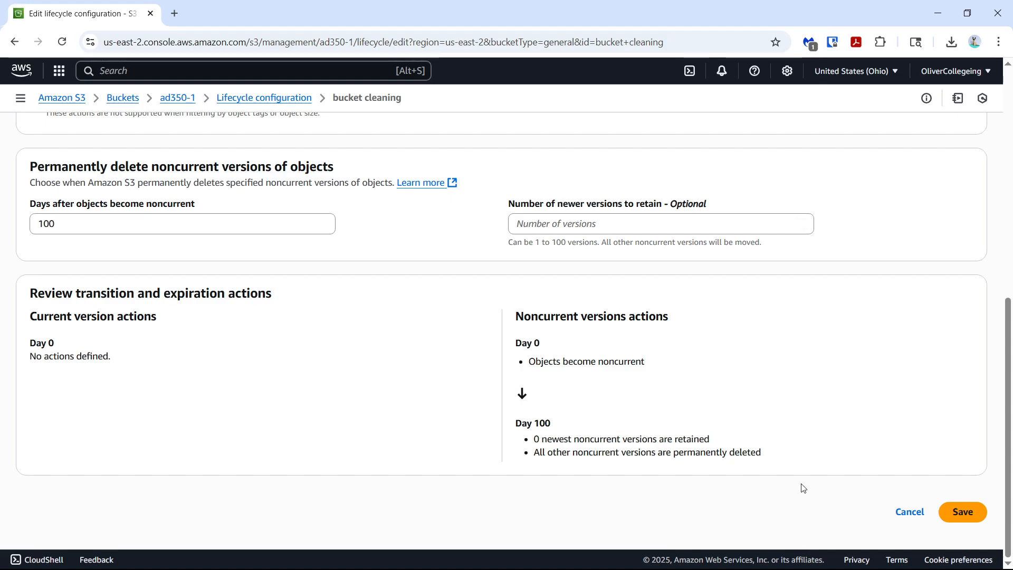
pyautogui.click(902, 511)
pyautogui.scroll(3, 385, 337)
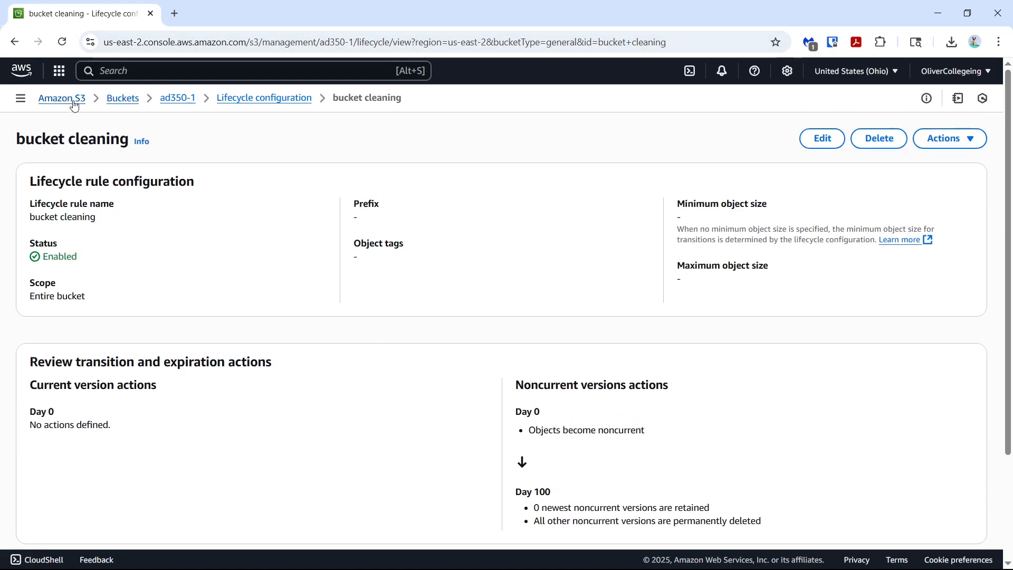
# Return from the lifecycle rule to the object list of the ad350-1 bucket
pyautogui.click(57, 106)
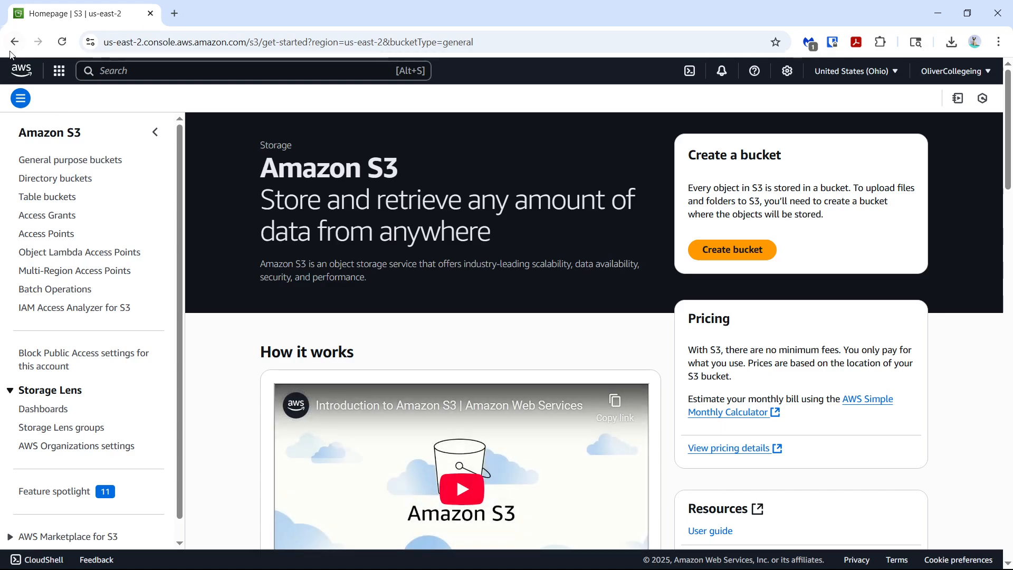
pyautogui.click(15, 47)
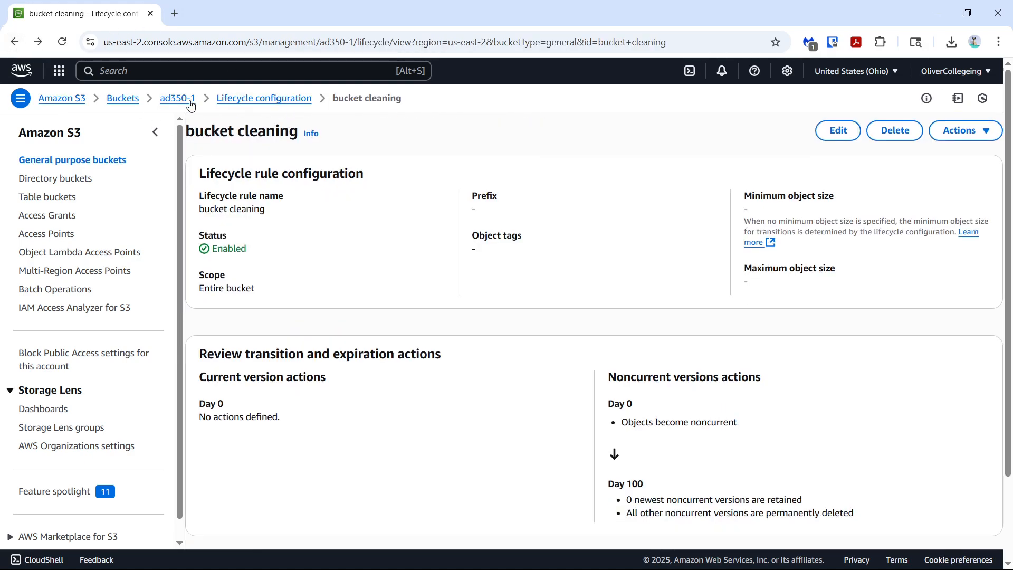
pyautogui.click(190, 104)
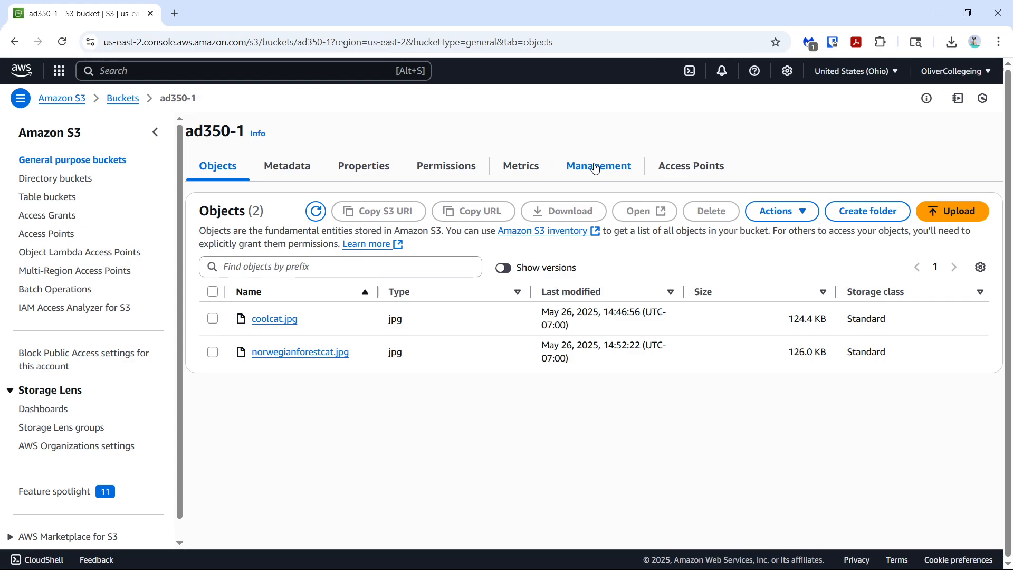
# View coolcat.jpg through its object URL, review its properties, and return to the bucket's object list
pyautogui.click(261, 327)
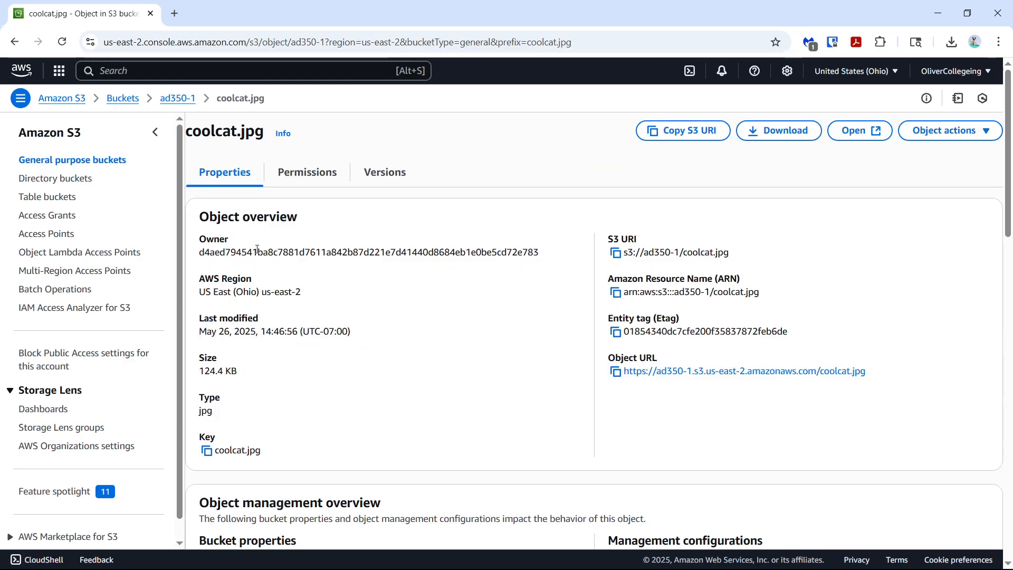
pyautogui.click(664, 378)
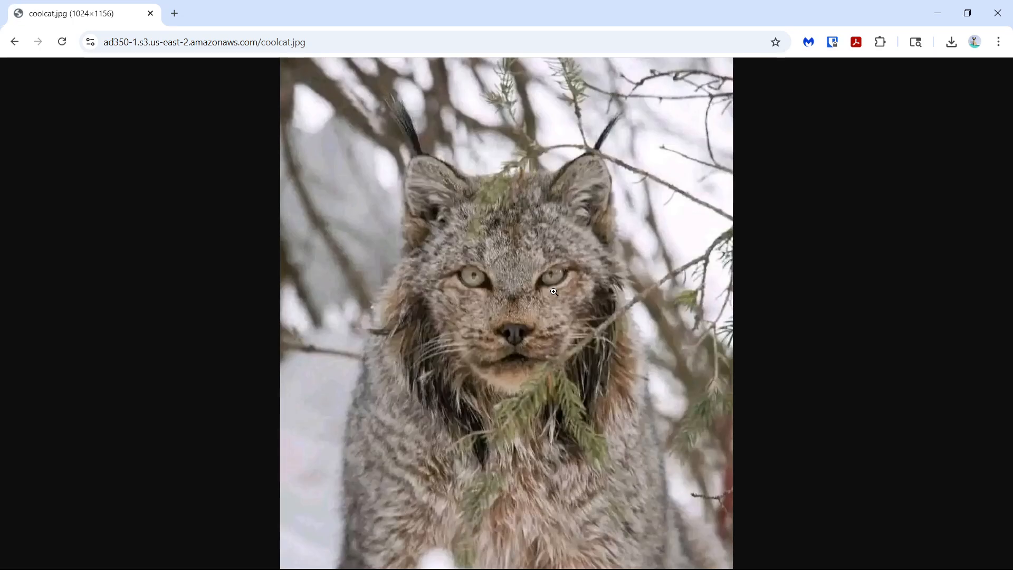
pyautogui.click(15, 42)
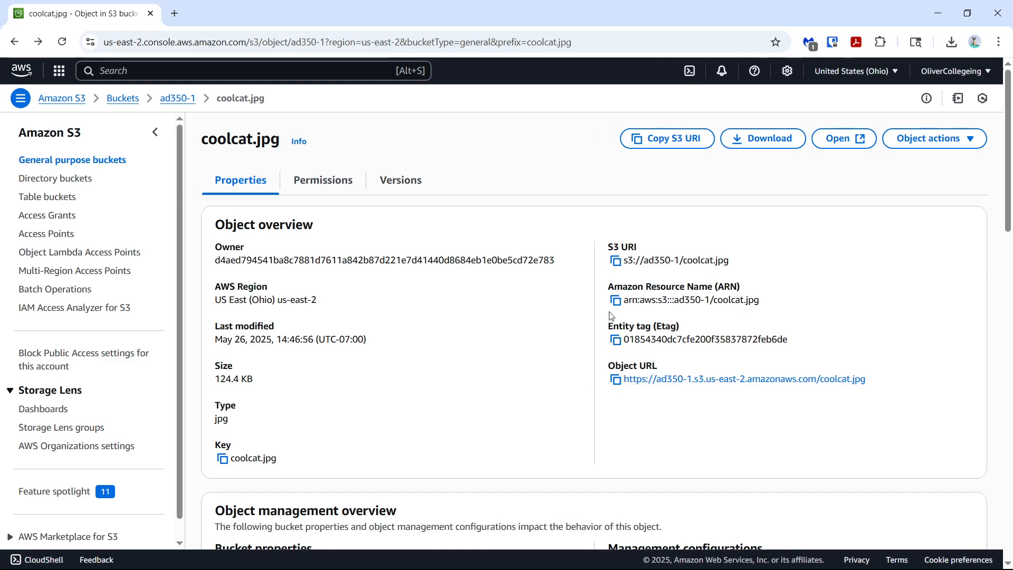
pyautogui.scroll(-3, 356, 332)
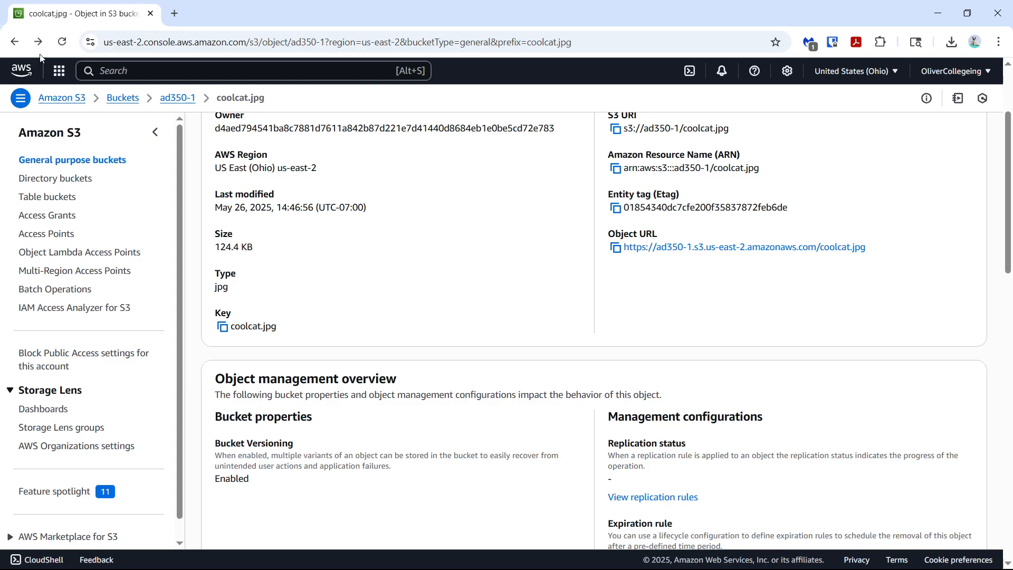
pyautogui.click(14, 41)
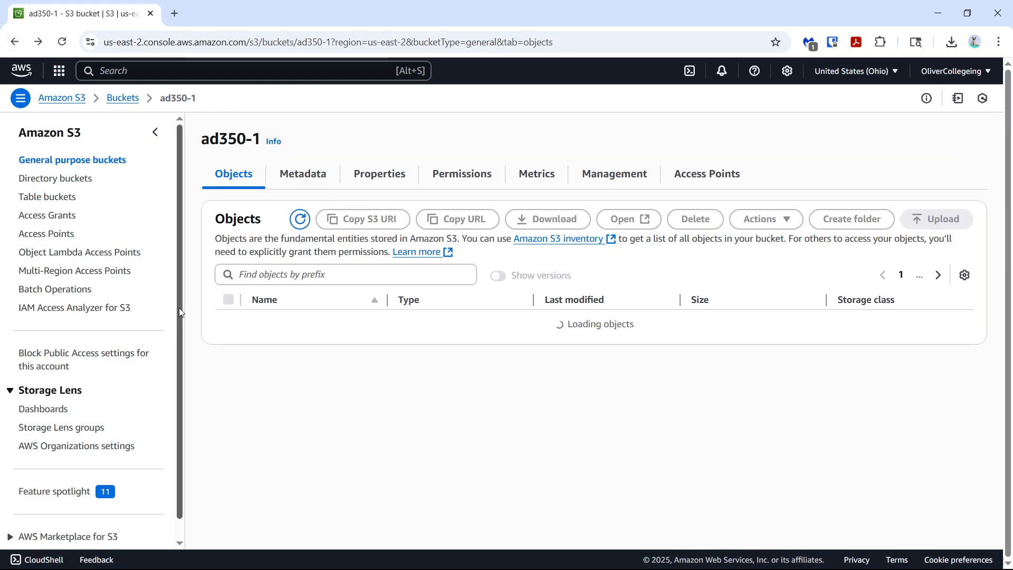
# Select coolcat.jpg to look at the available object actions, including making it public using ACL, and clear the selection
pyautogui.click(229, 328)
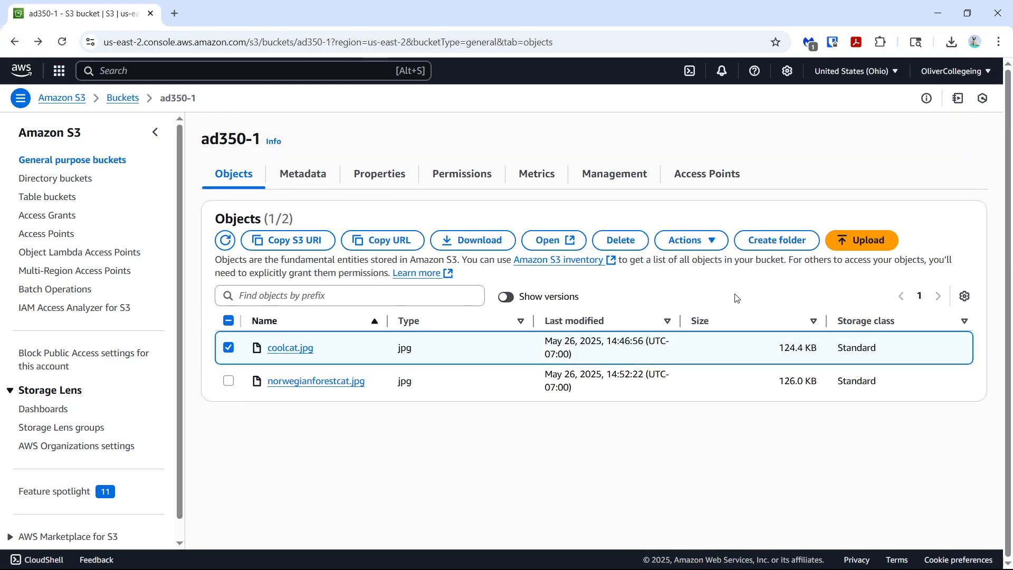
pyautogui.click(722, 242)
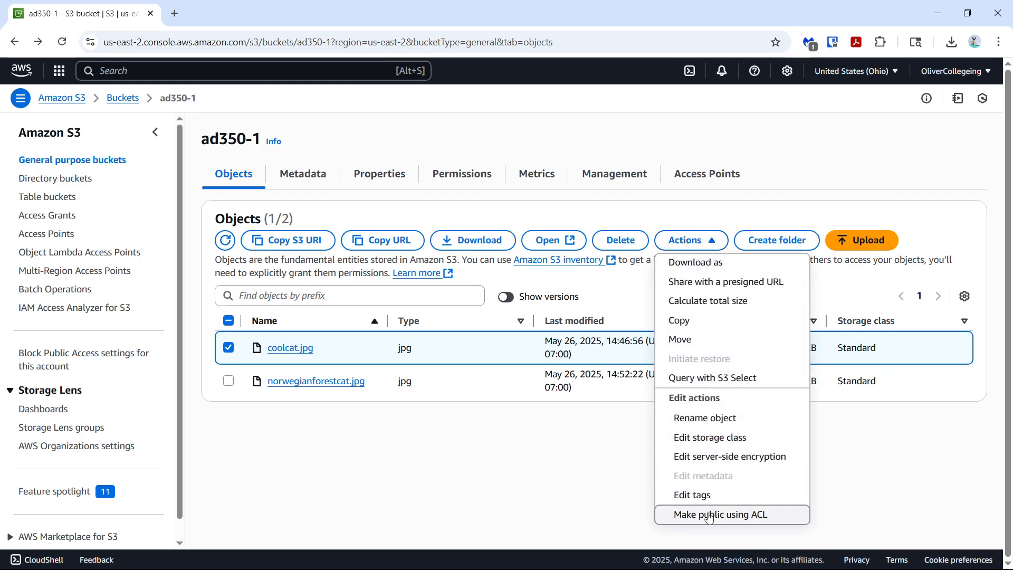
pyautogui.click(229, 381)
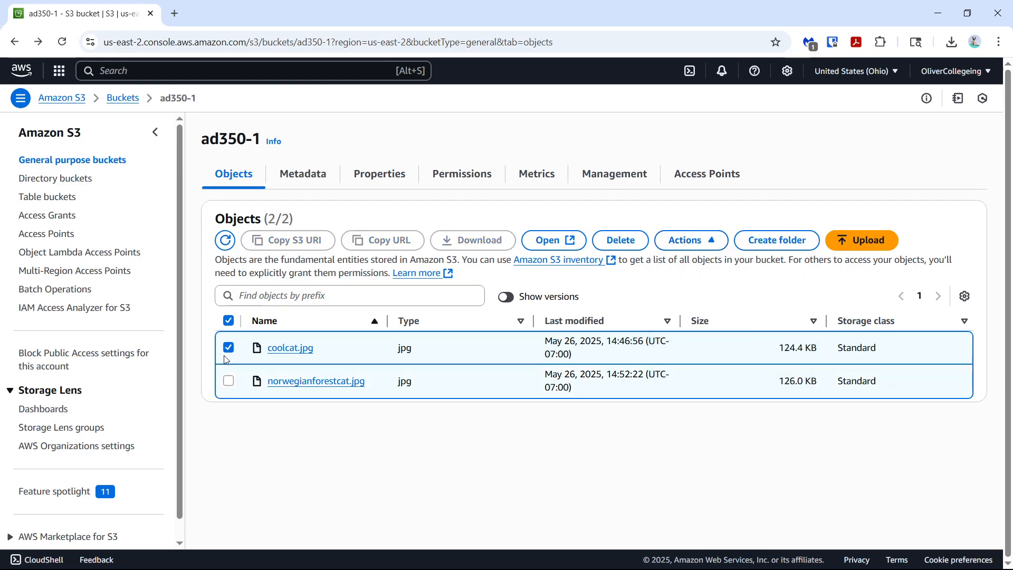
pyautogui.click(229, 348)
pyautogui.click(229, 380)
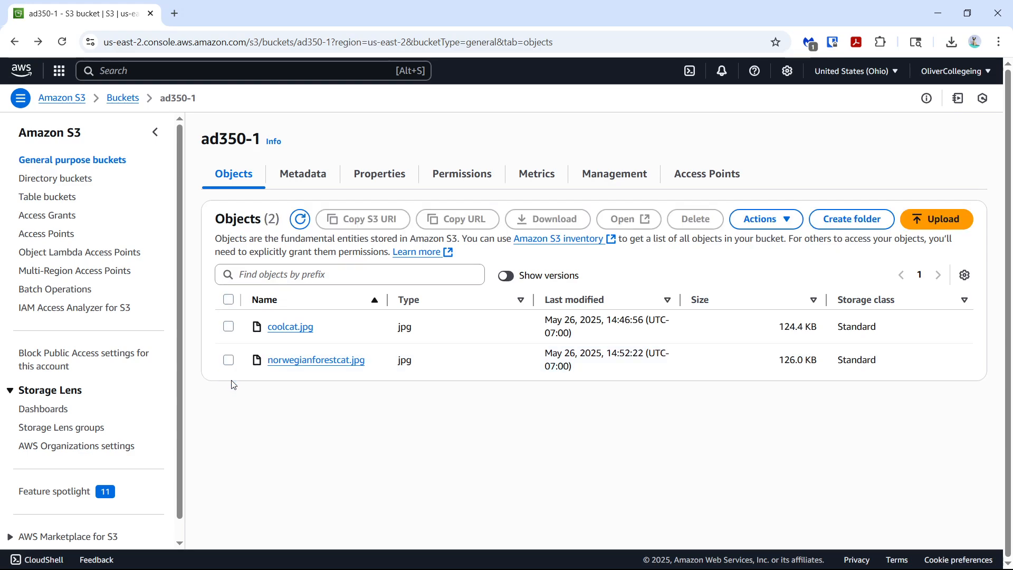
# Test access to norwegianforestcat.jpg through its object URL and return to the bucket's object list
pyautogui.click(332, 361)
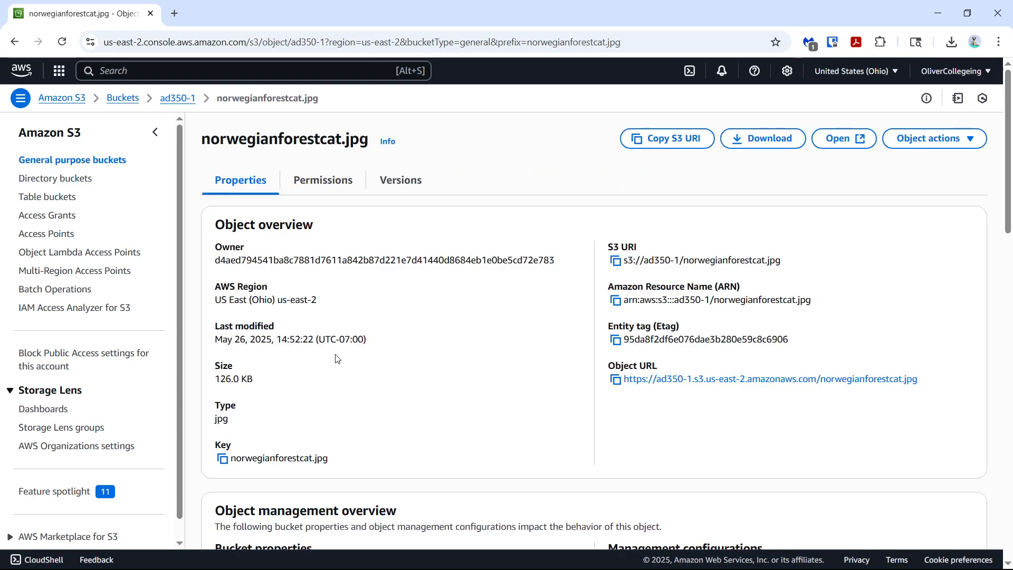
pyautogui.click(680, 380)
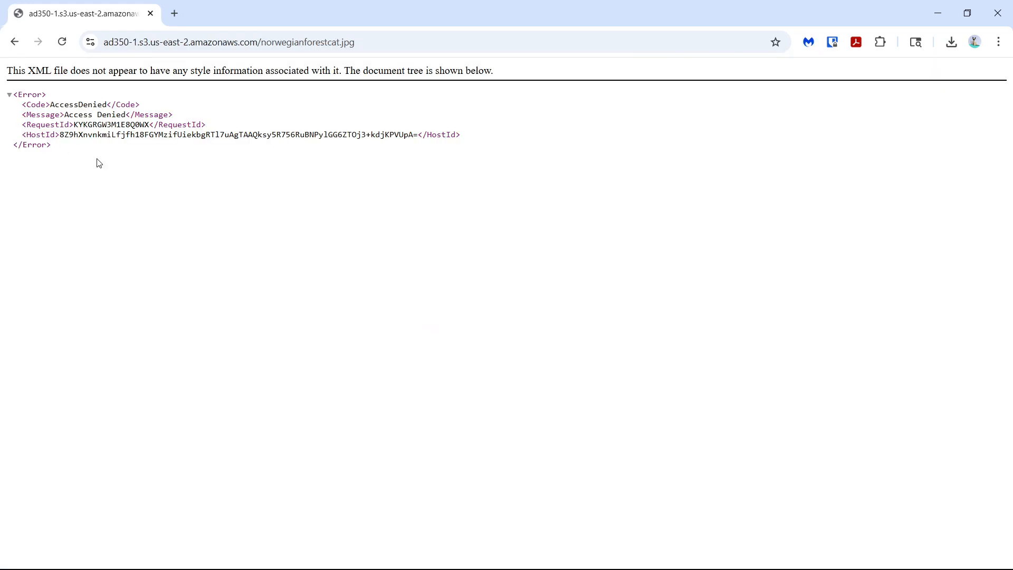
pyautogui.click(15, 42)
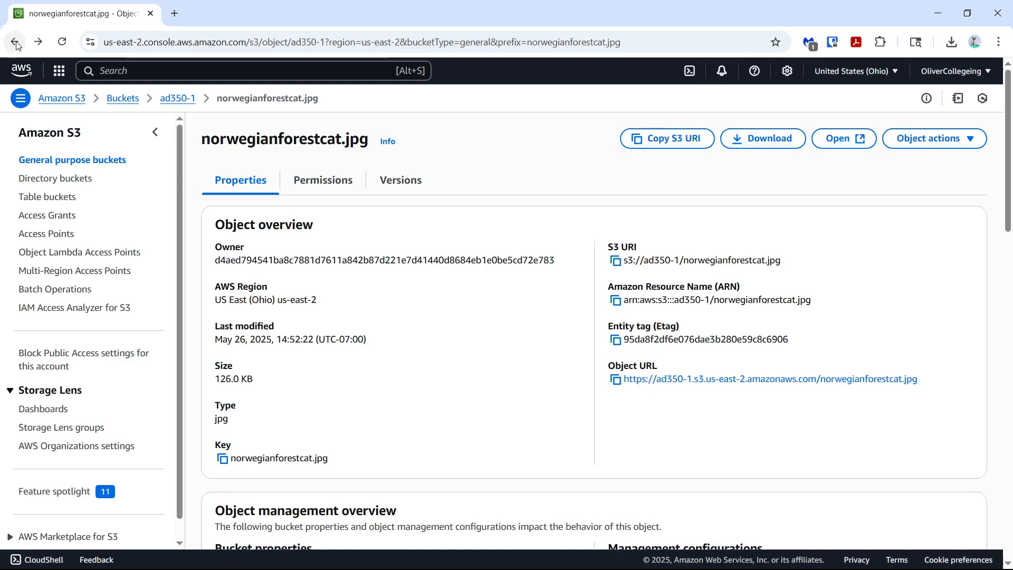
pyautogui.click(15, 42)
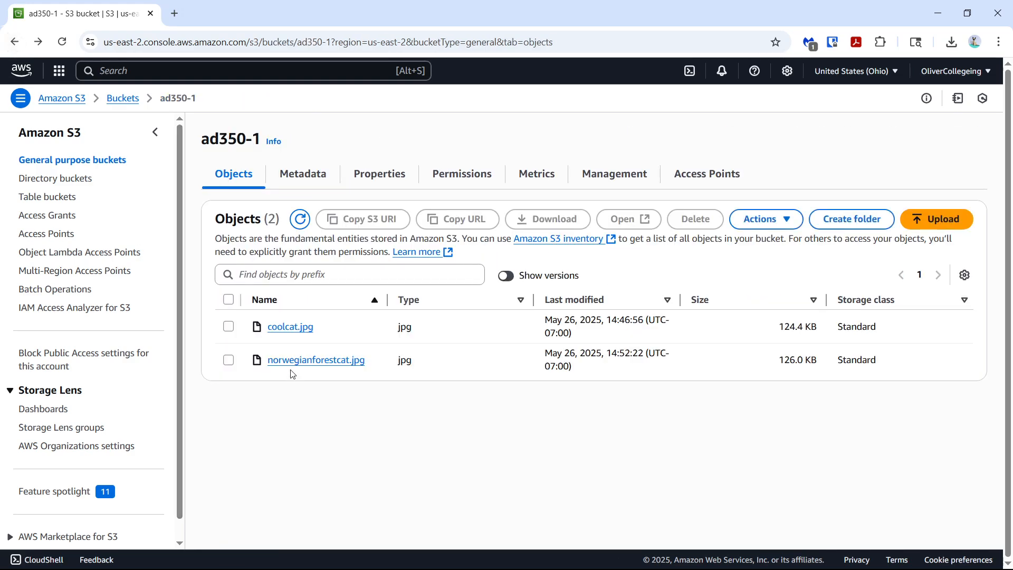
# Create a presigned URL for norwegianforestcat.jpg that expires after 50 minutes
pyautogui.click(228, 360)
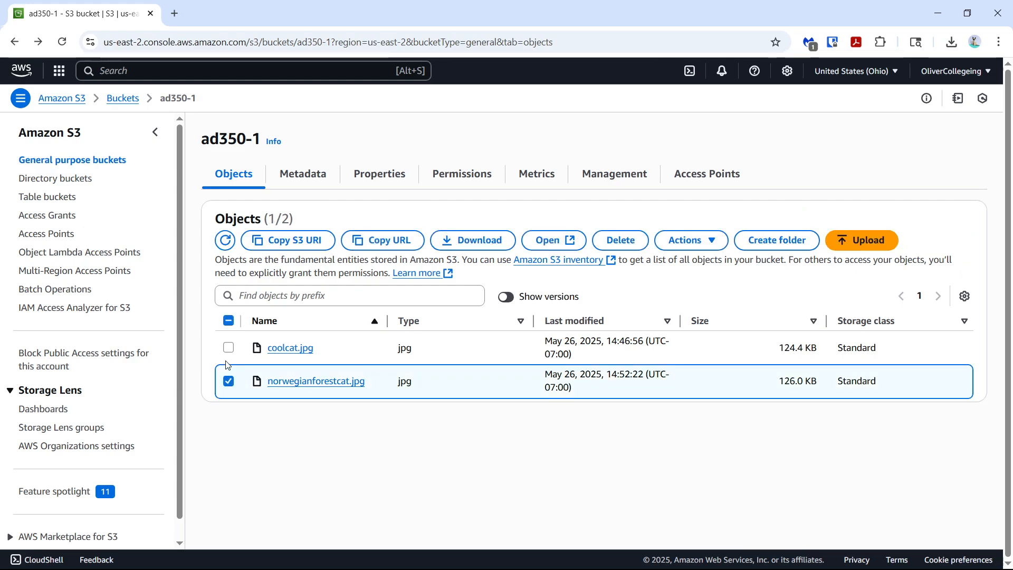
pyautogui.click(711, 241)
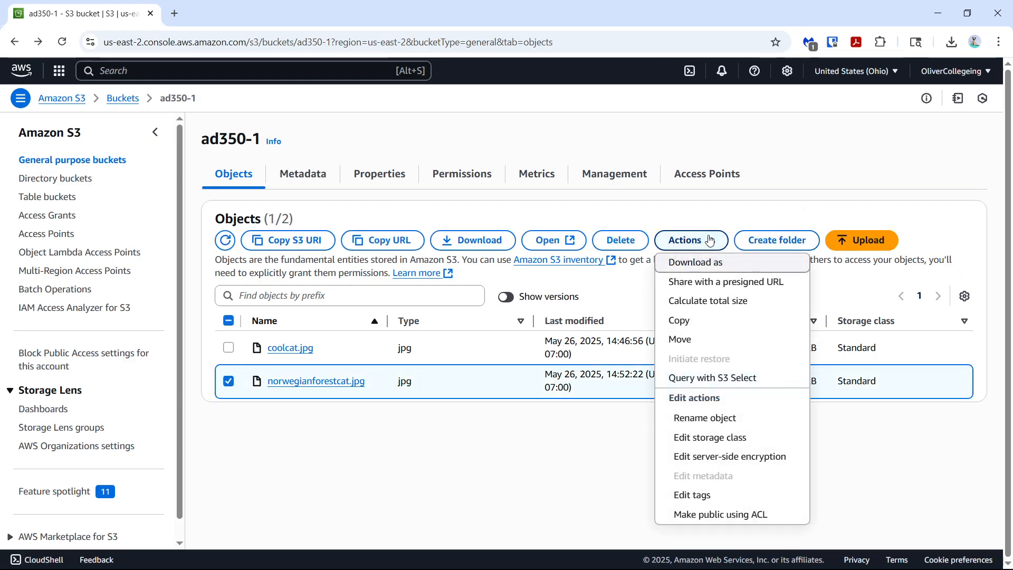
pyautogui.click(707, 286)
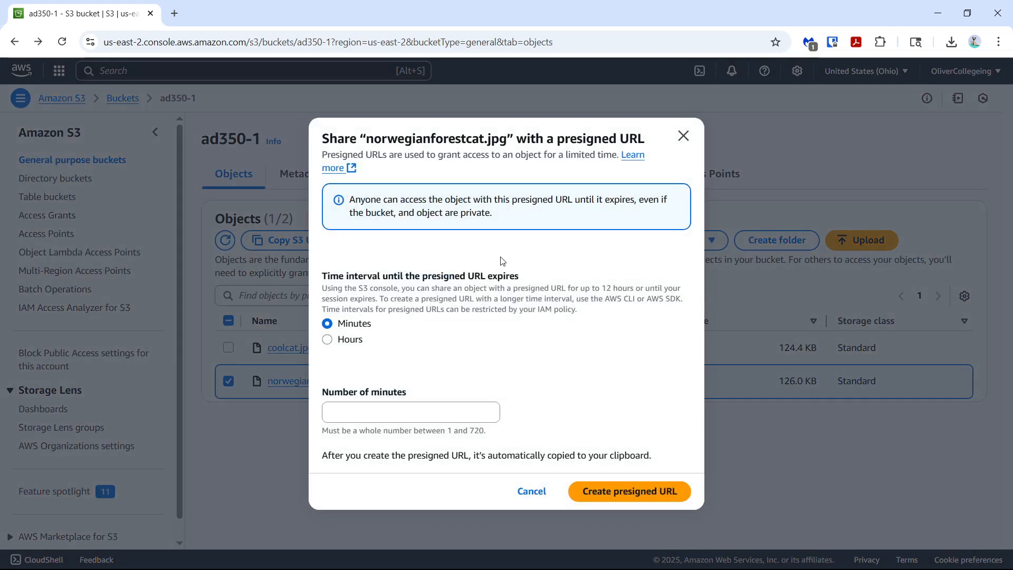
pyautogui.click(440, 412)
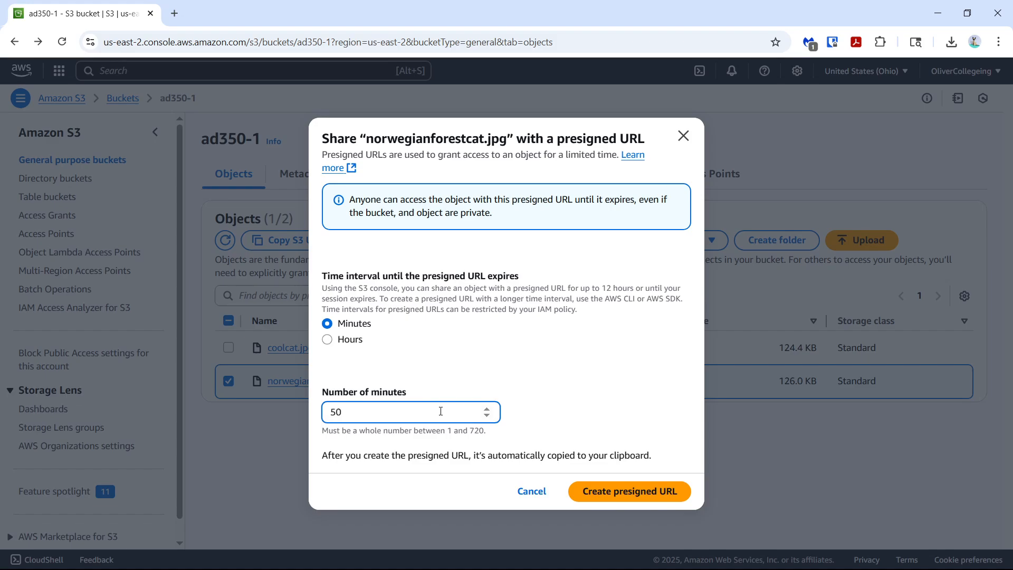
pyautogui.click(593, 492)
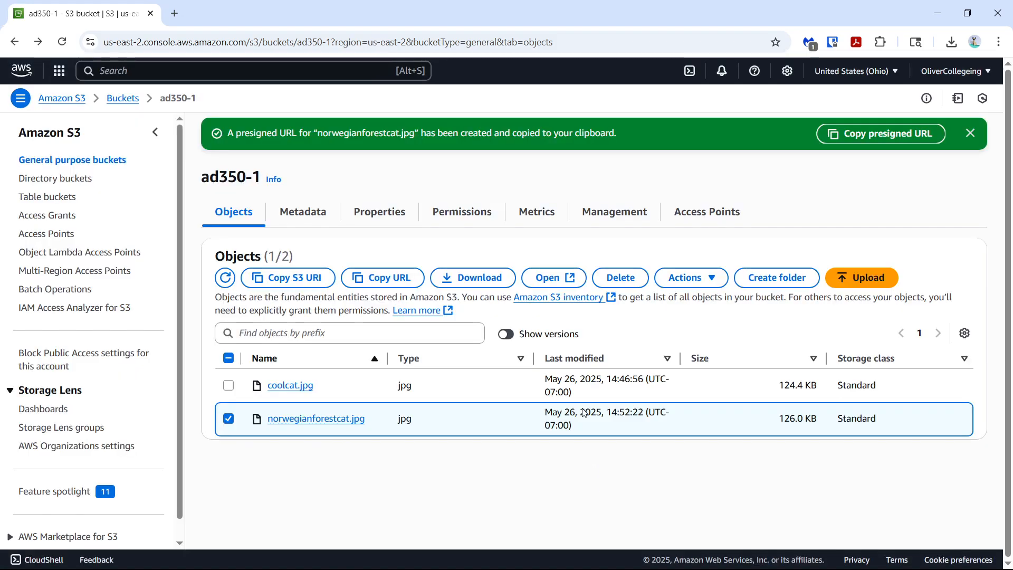
# Copy the presigned URL and open it in a new browser tab to view the image
pyautogui.click(905, 132)
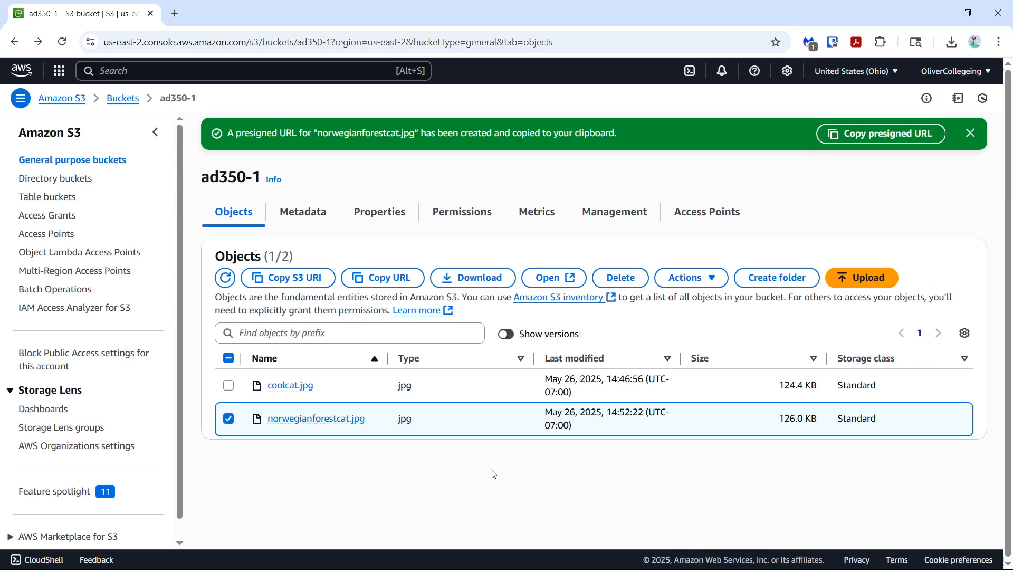
pyautogui.hotkey('ctrl', 't')
pyautogui.hotkey('ctrl', 'v')
pyautogui.press('Return')
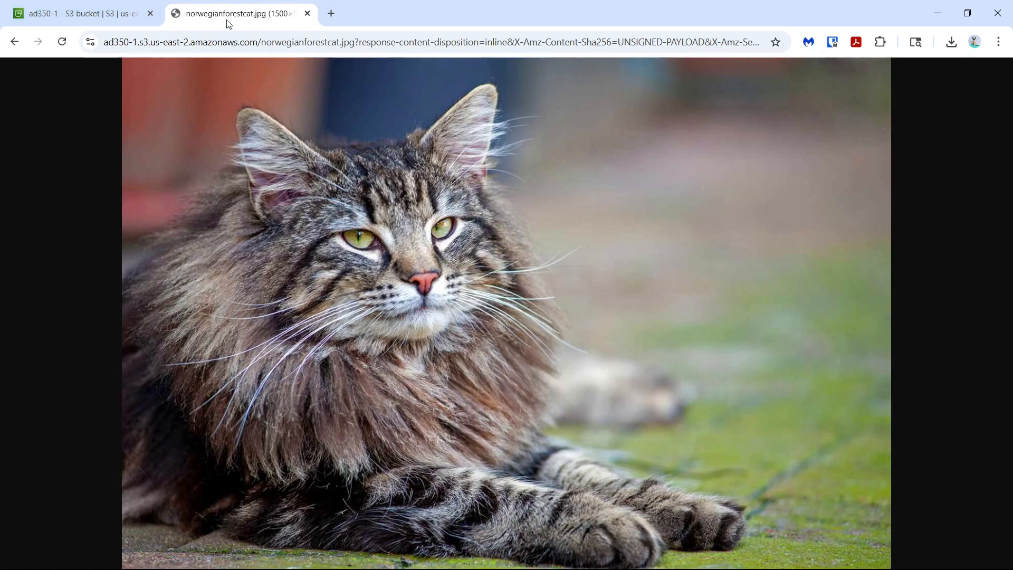
# Back in the S3 console, test norwegianforestcat.jpg's regular object URL again and return to the object's details
pyautogui.click(62, 4)
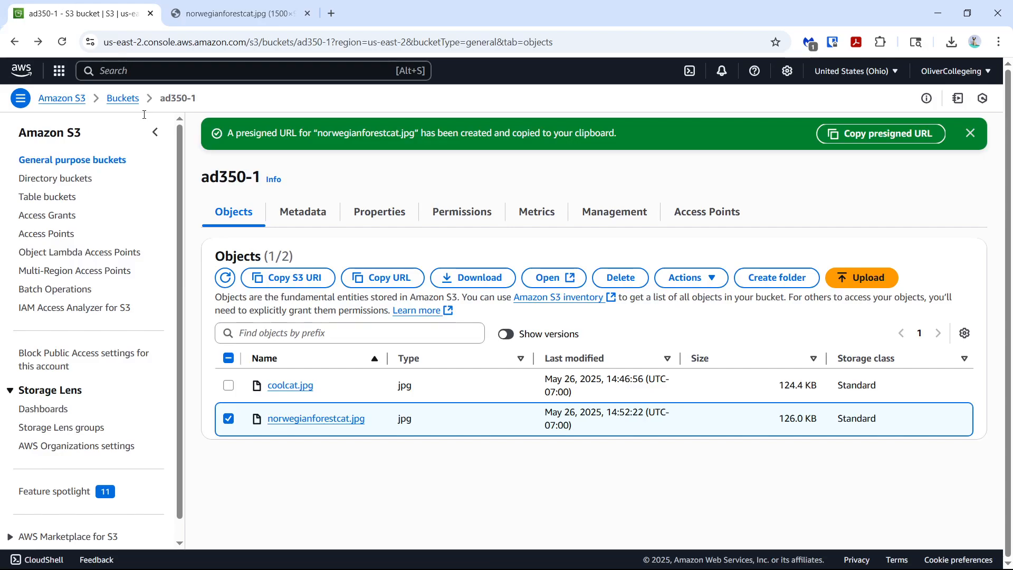
pyautogui.click(285, 419)
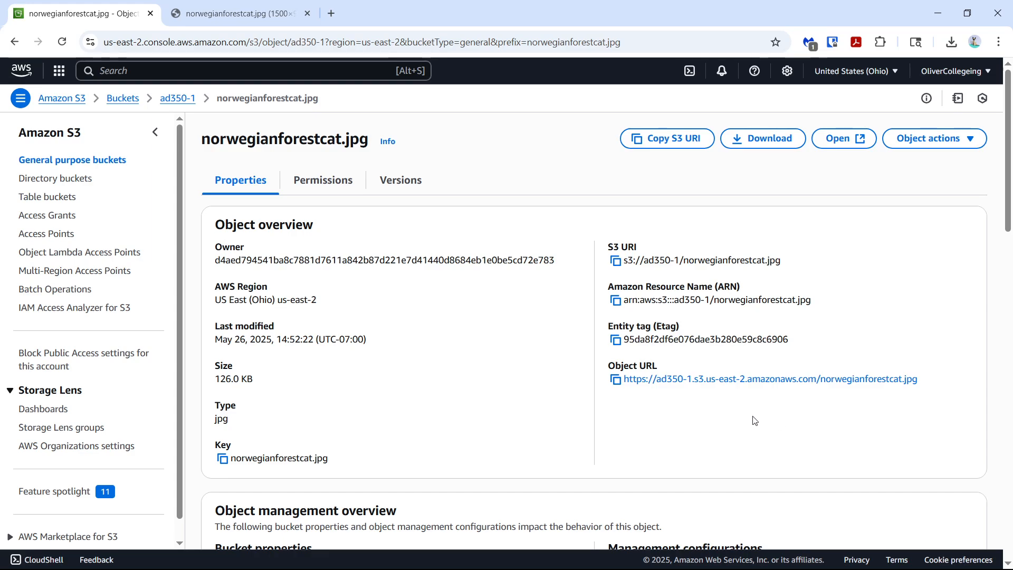
pyautogui.click(690, 379)
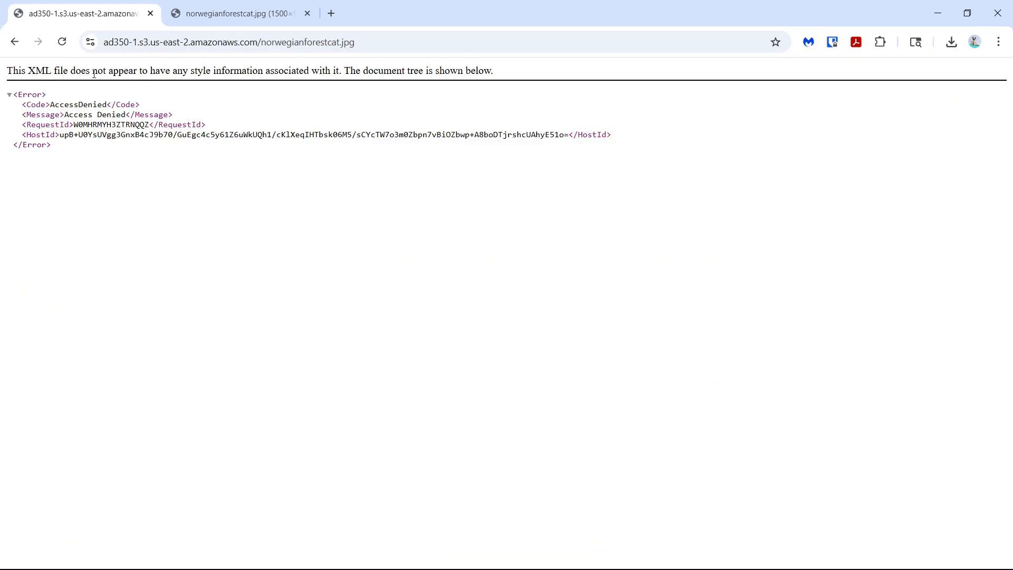
pyautogui.click(12, 42)
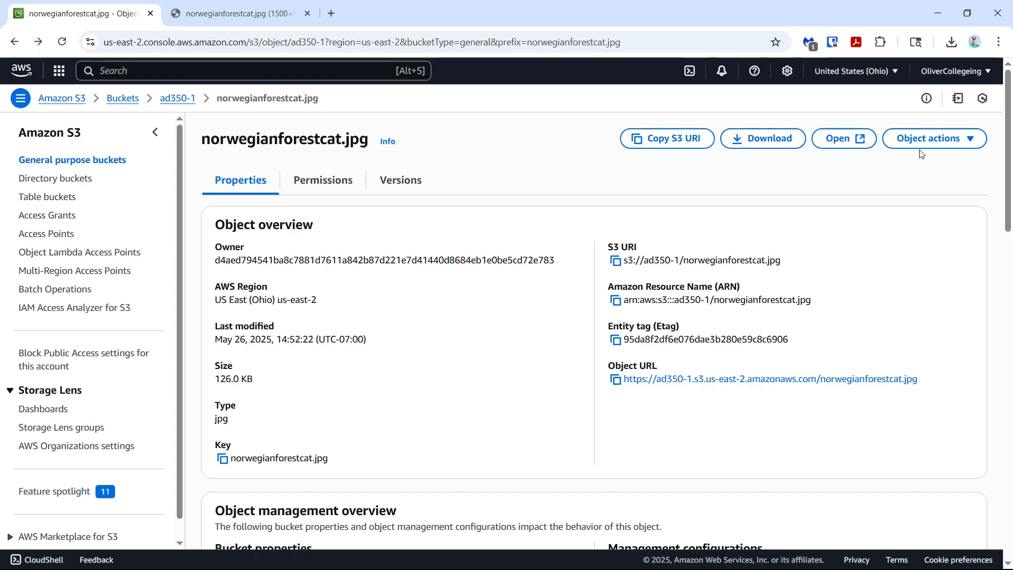
# Make norwegianforestcat.jpg public using ACL and check access through its regular object URL
pyautogui.click(929, 139)
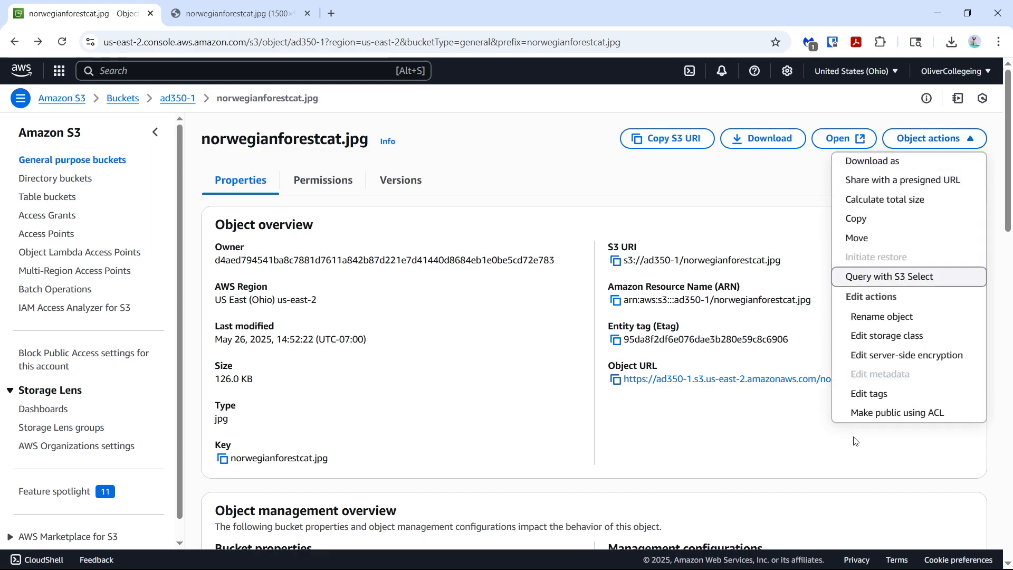
pyautogui.click(870, 424)
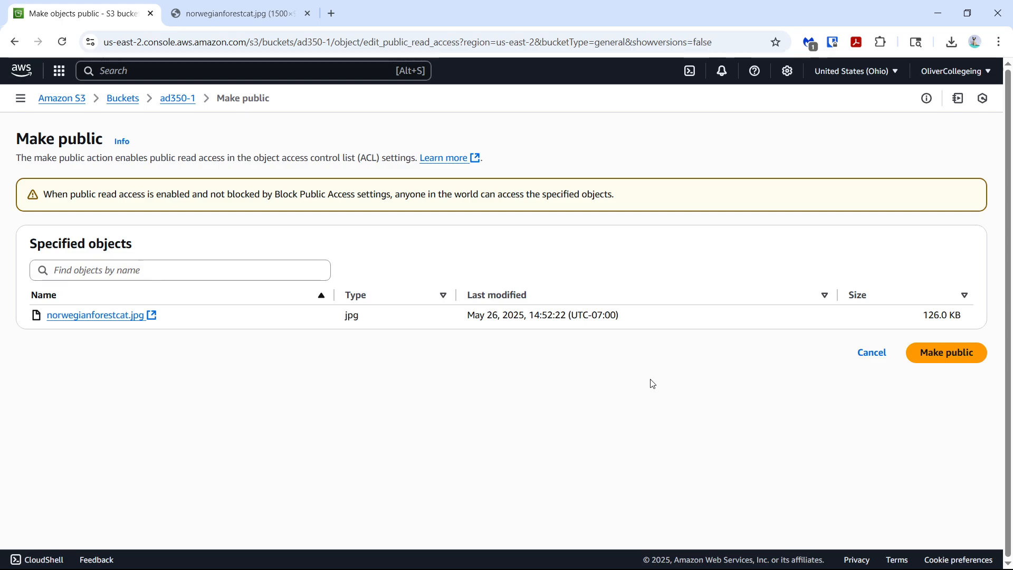
pyautogui.click(960, 359)
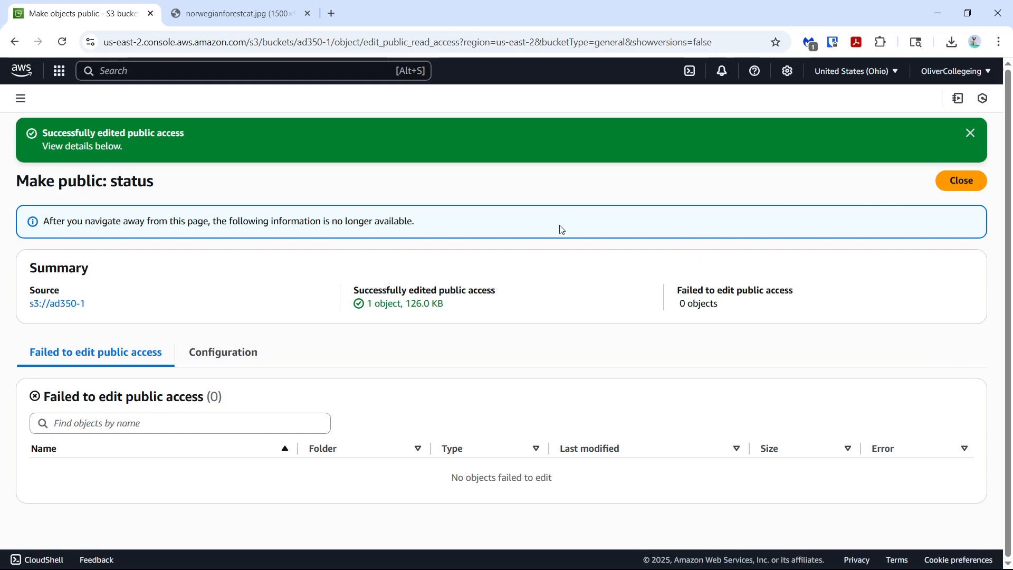
pyautogui.click(974, 180)
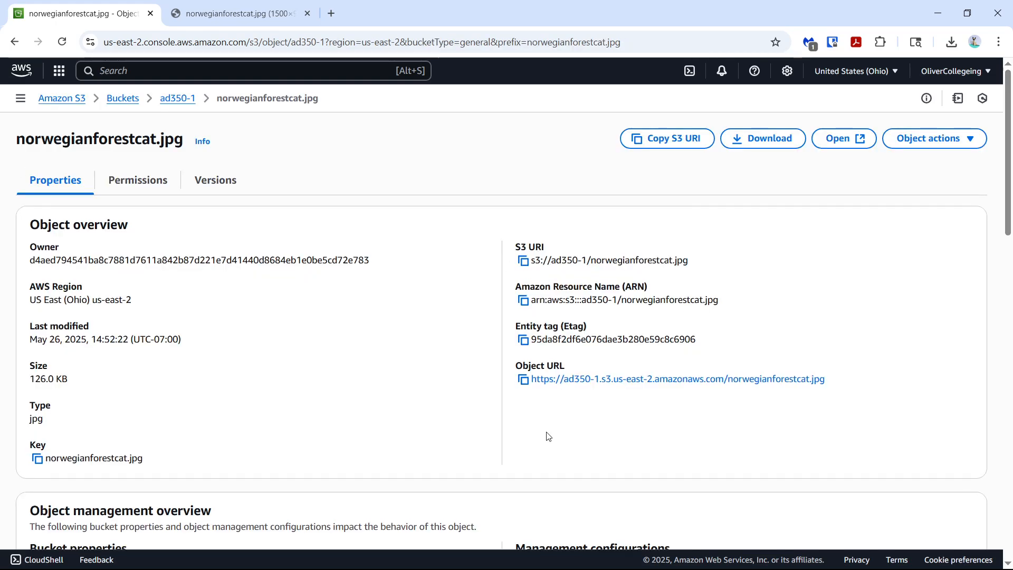
pyautogui.click(563, 380)
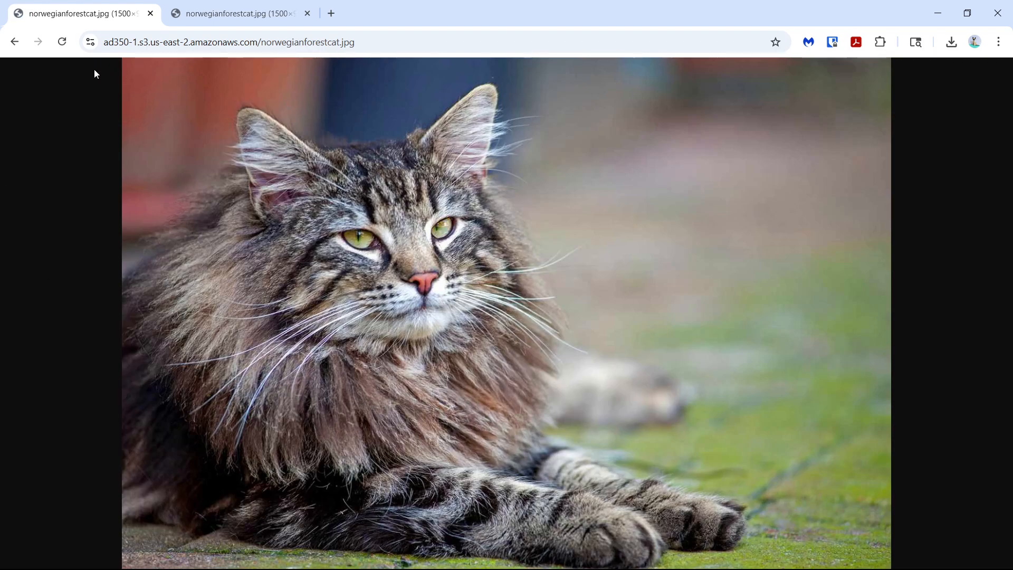
pyautogui.click(14, 41)
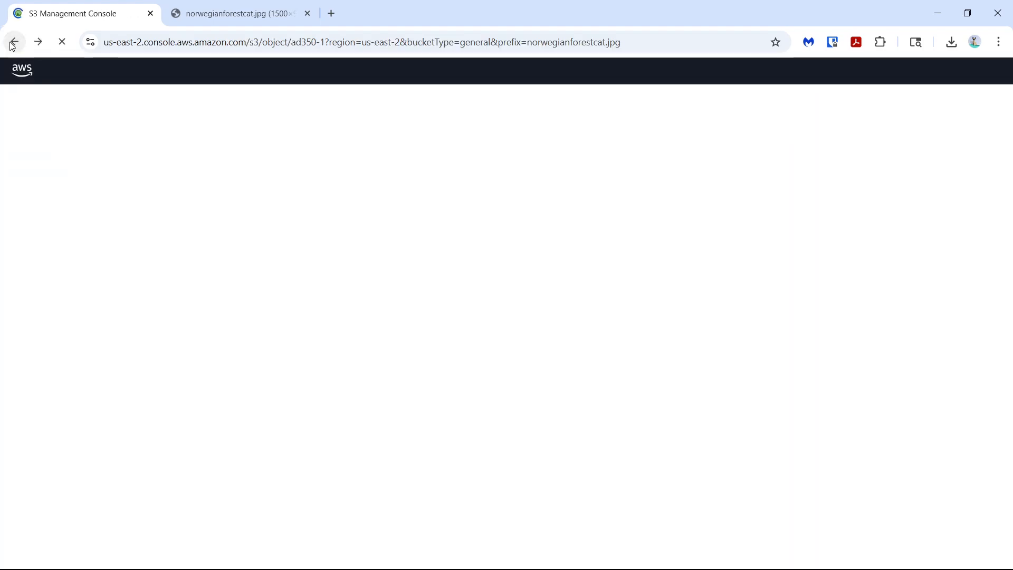